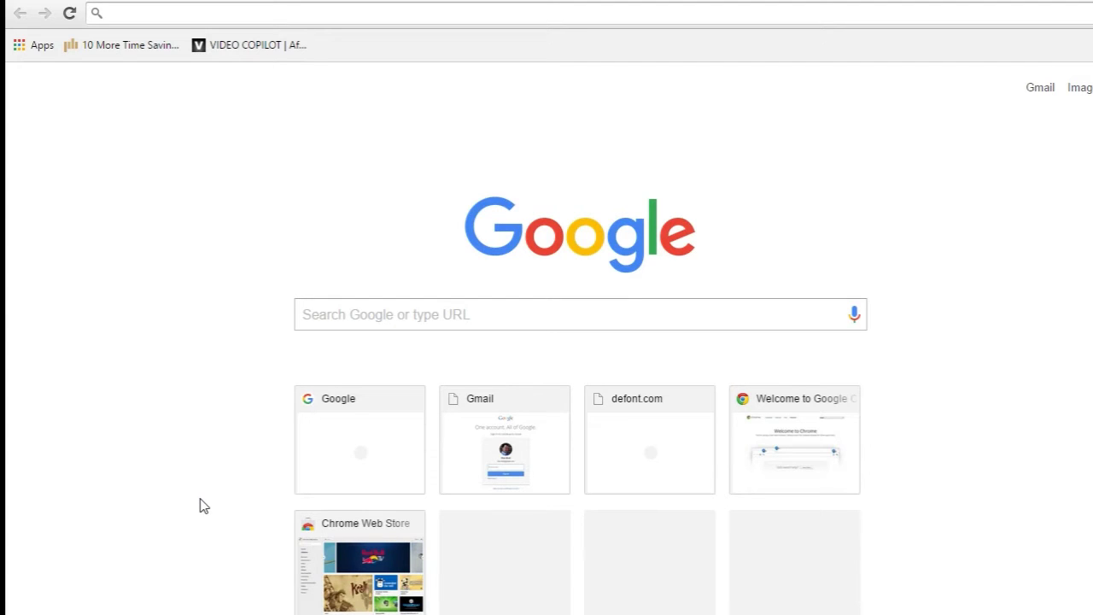
# Search Google for 'pixlr' and bring up the Pixlr Editor result
pyautogui.click(432, 328)
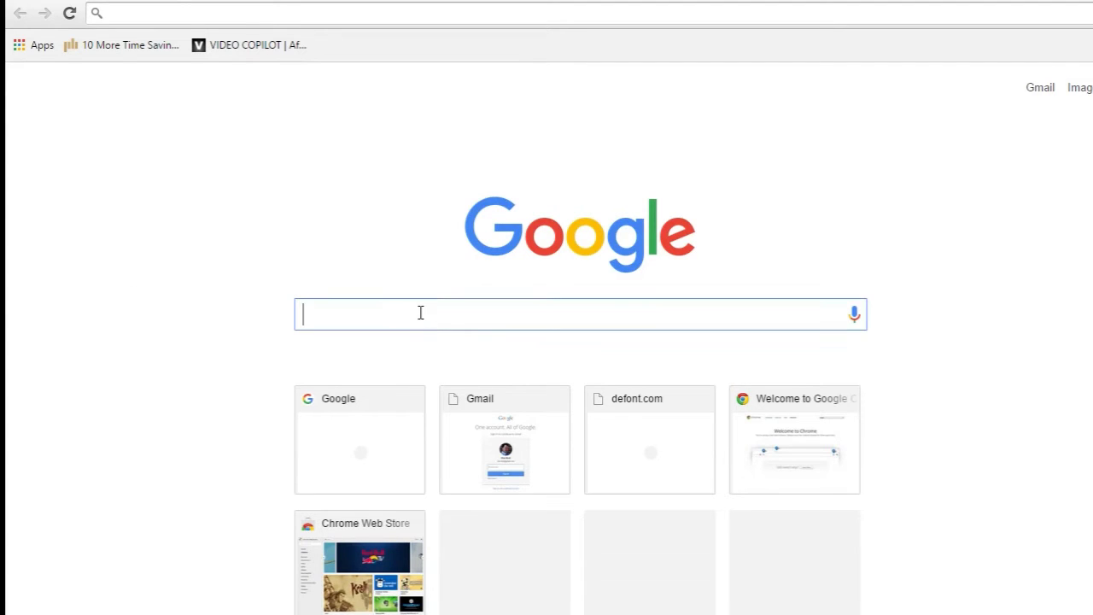
pyautogui.write('pixlr')
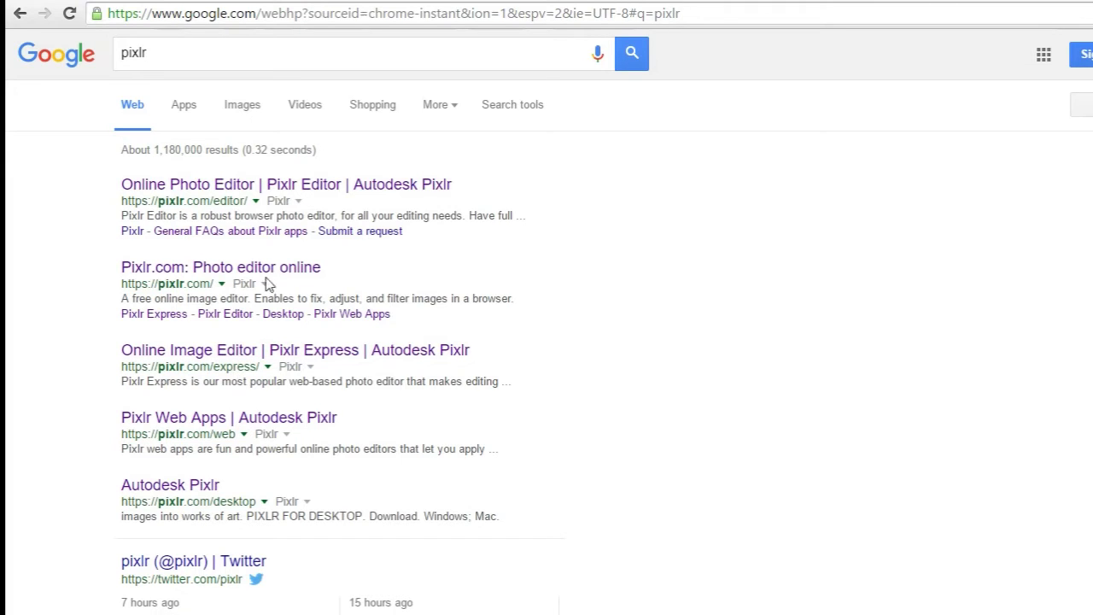
pyautogui.rightClick(243, 186)
# Go to Pixlr Editor and load IMG_3595.JPG from the scott folder on the computer
pyautogui.click(212, 187)
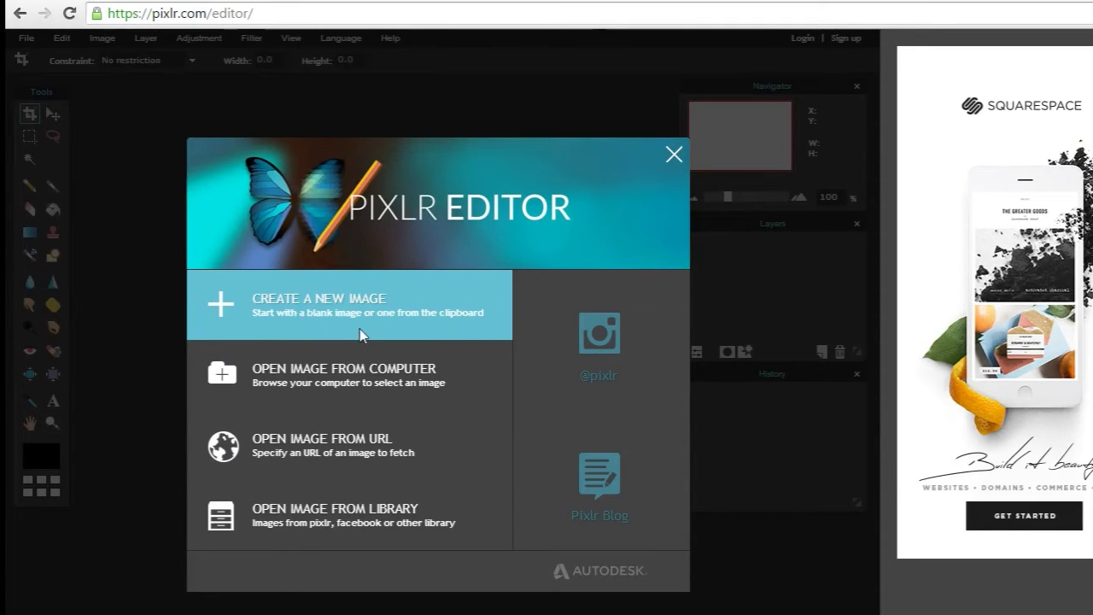
pyautogui.click(303, 364)
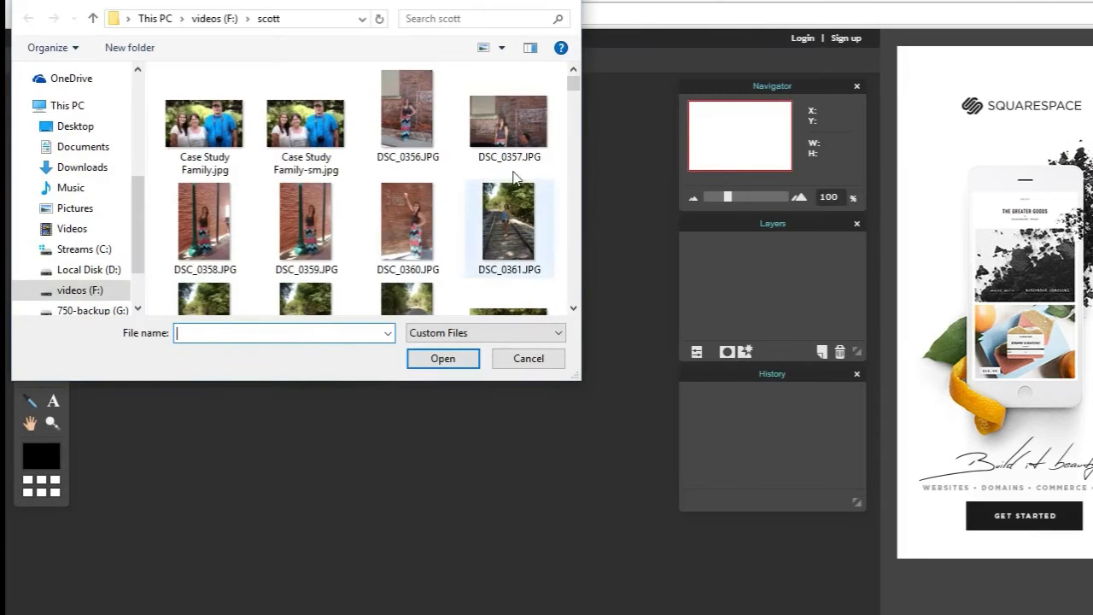
pyautogui.scroll(-10, 350, 212)
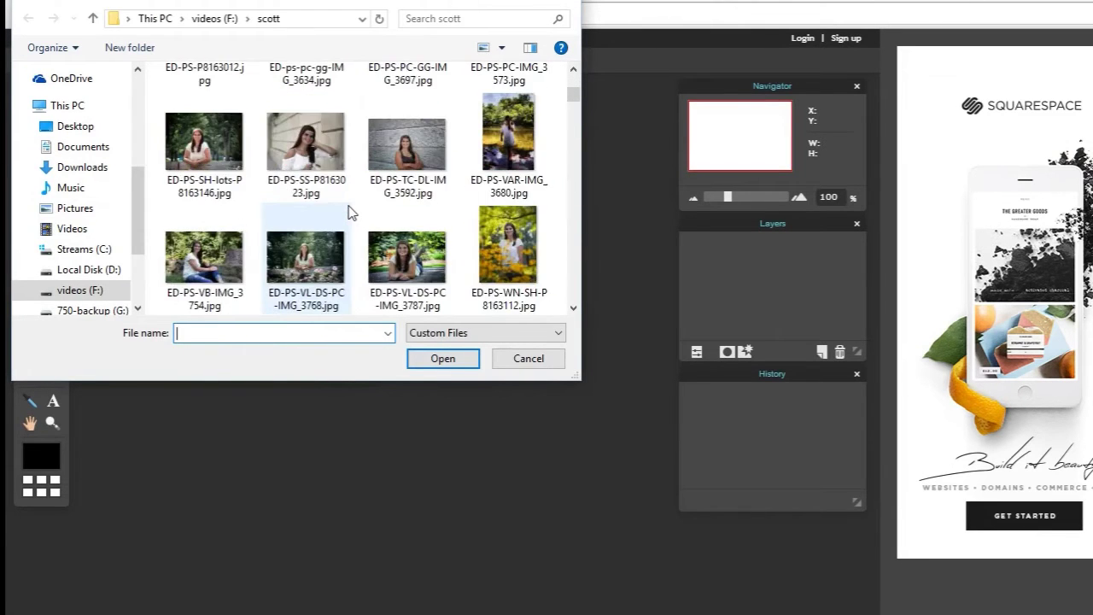
pyautogui.scroll(-7, 349, 212)
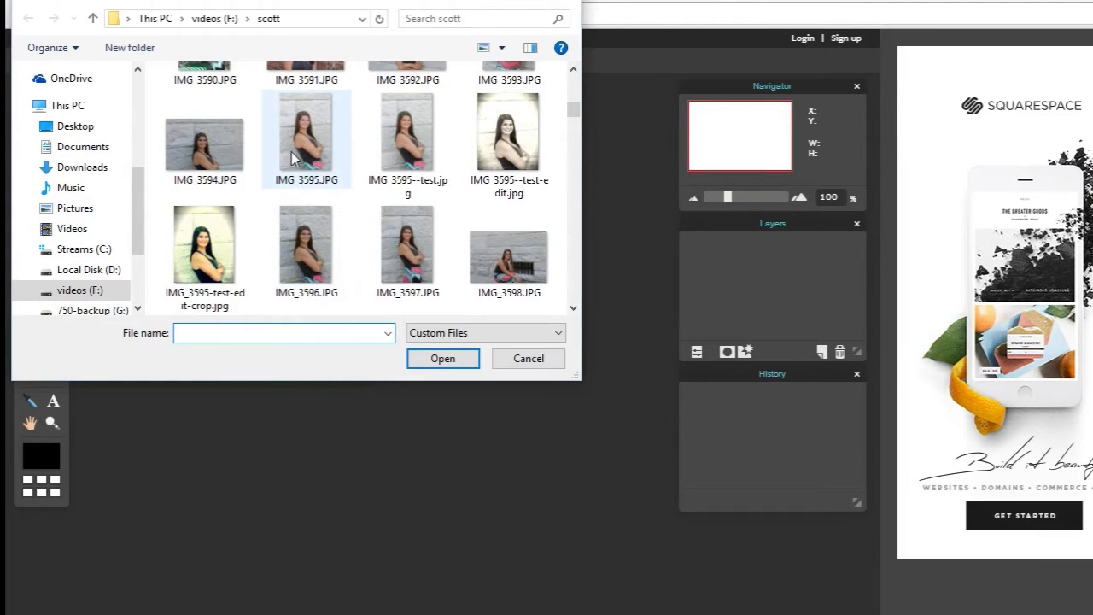
pyautogui.click(305, 128)
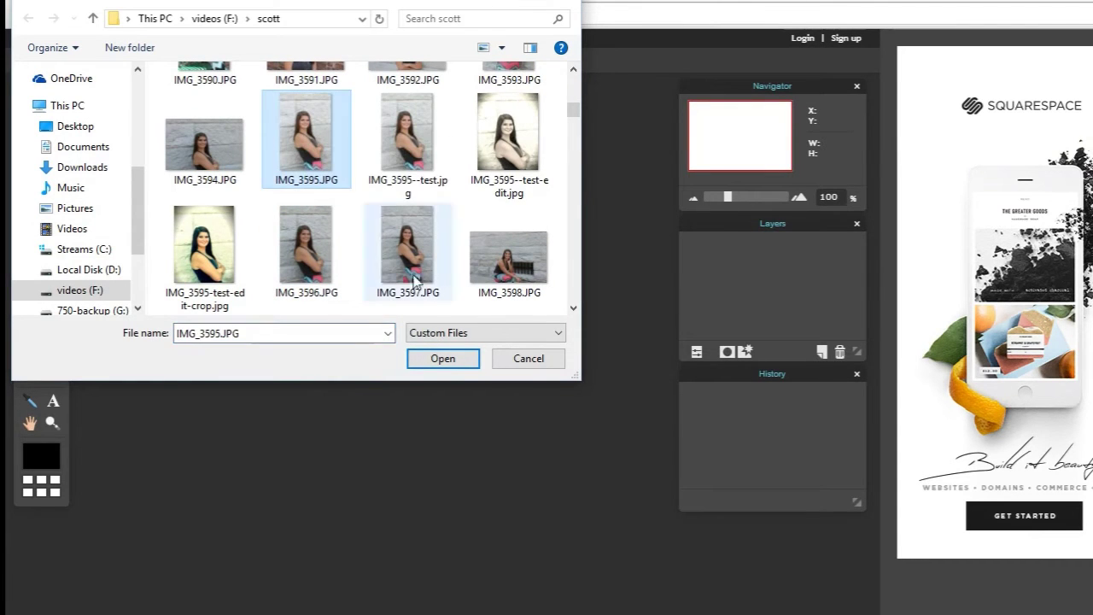
pyautogui.click(443, 360)
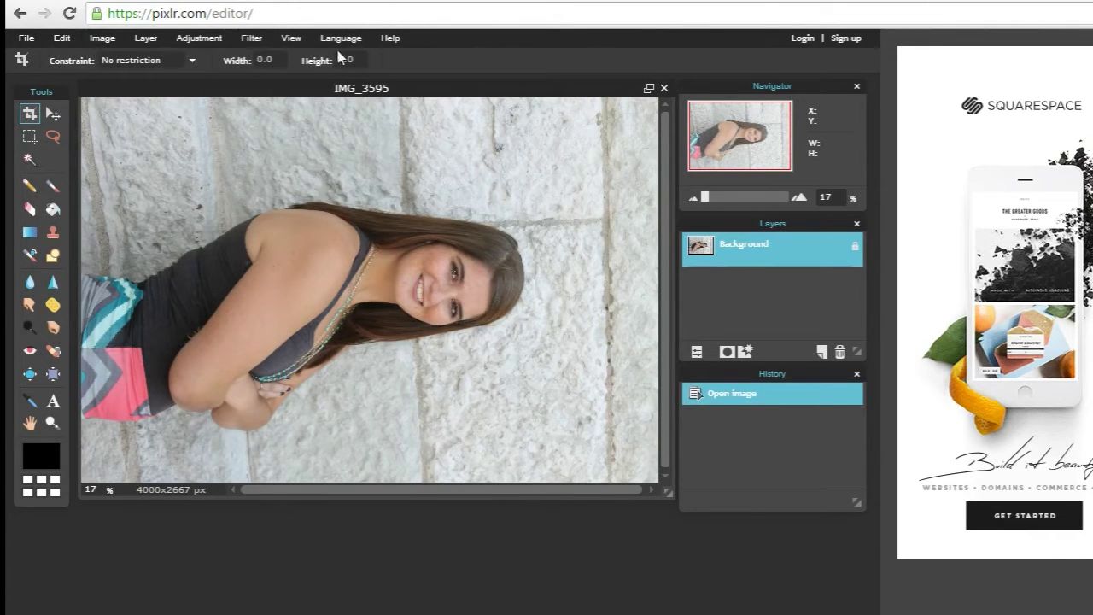
# Rotate the canvas 90° CCW so the photo becomes an upright 2667x4000 portrait
pyautogui.click(18, 39)
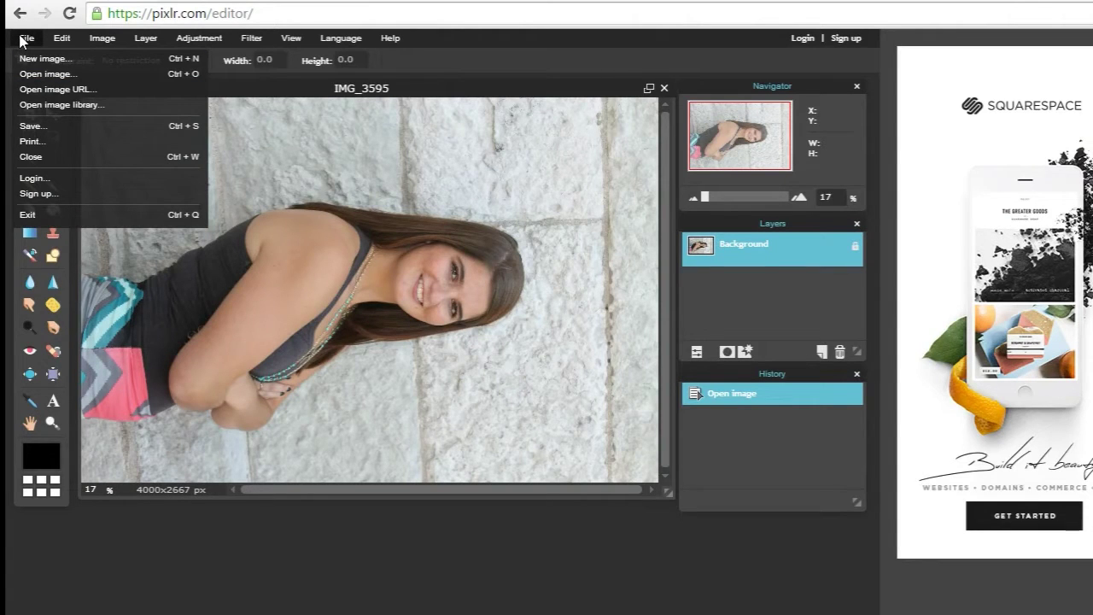
pyautogui.click(62, 39)
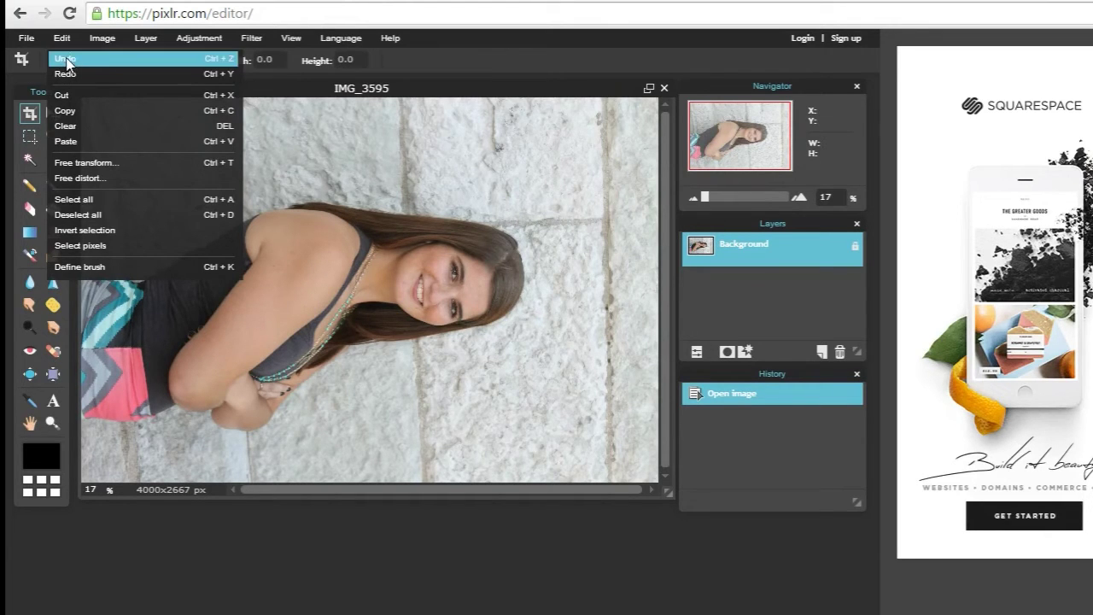
pyautogui.moveTo(98, 39)
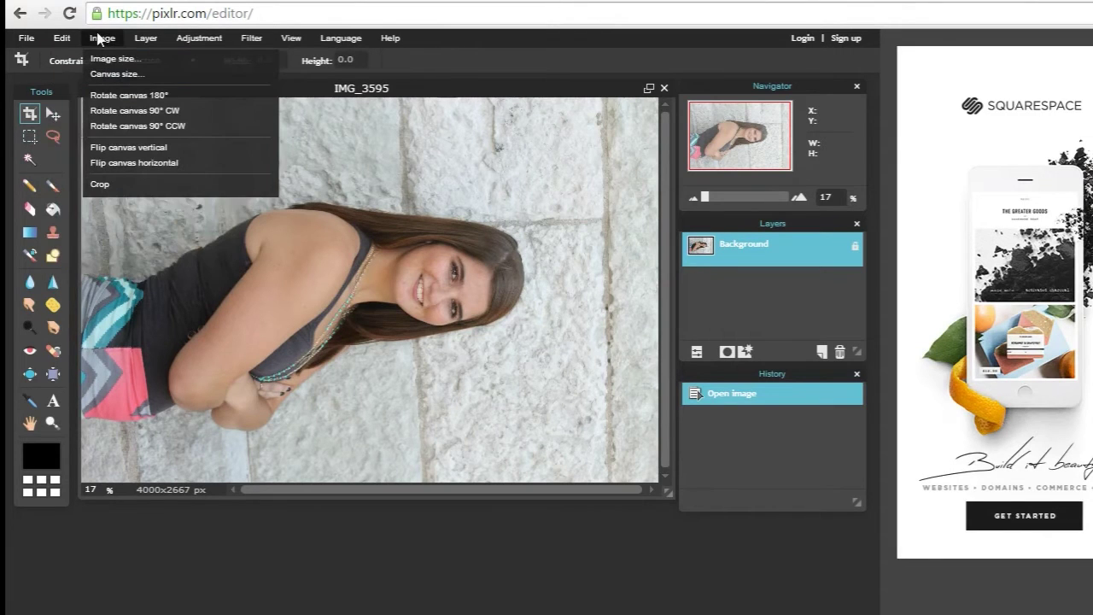
pyautogui.click(147, 128)
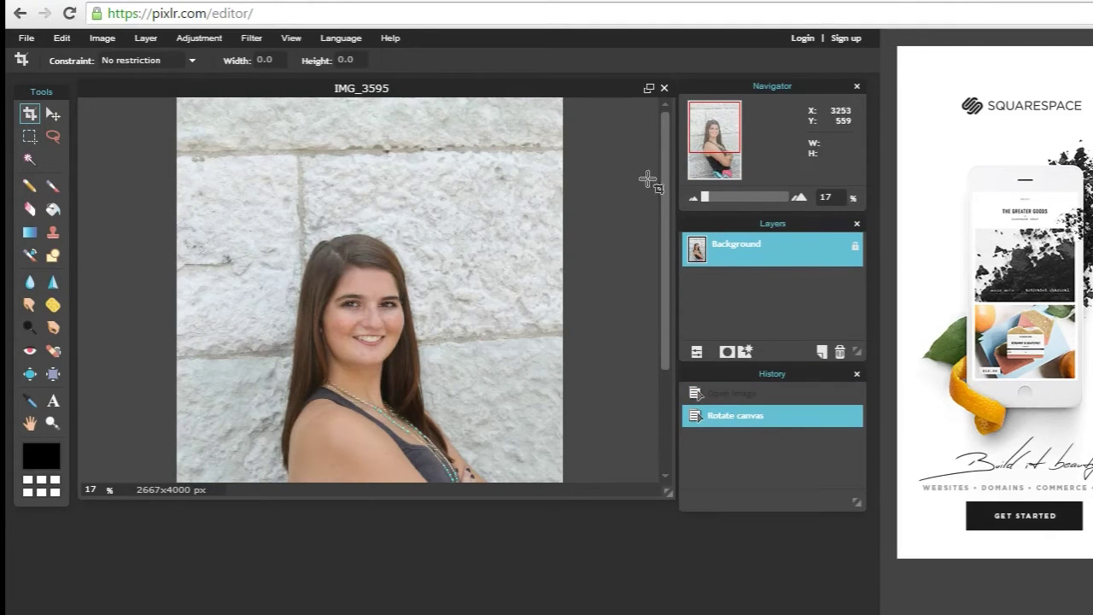
pyautogui.moveTo(662, 174); pyautogui.dragTo(639, 176)
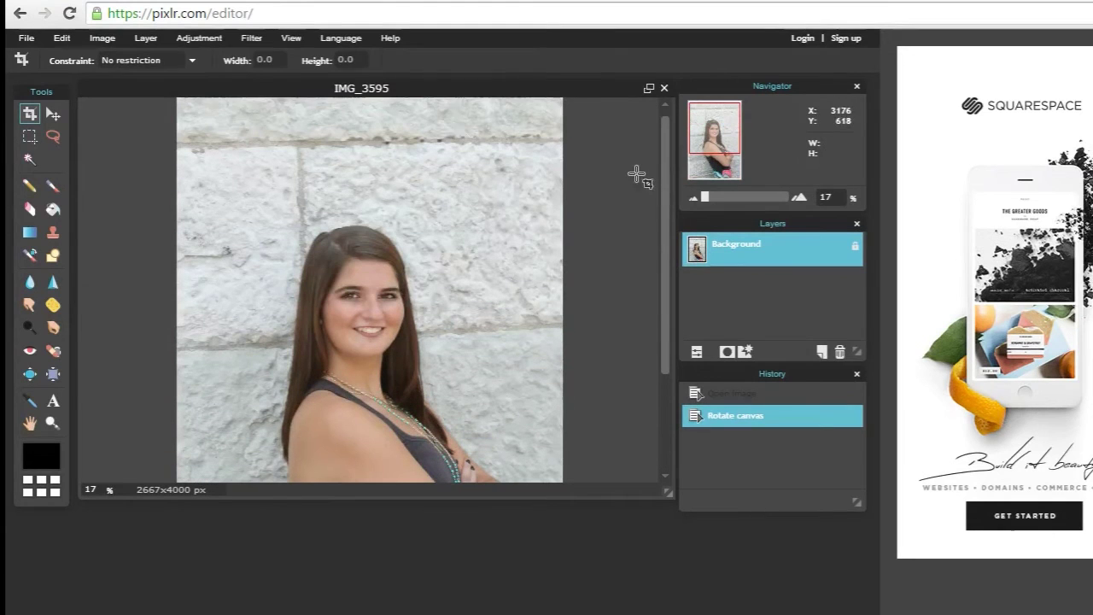
# Apply Brightness & Contrast with contrast 23 and brightness left at 0
pyautogui.click(203, 39)
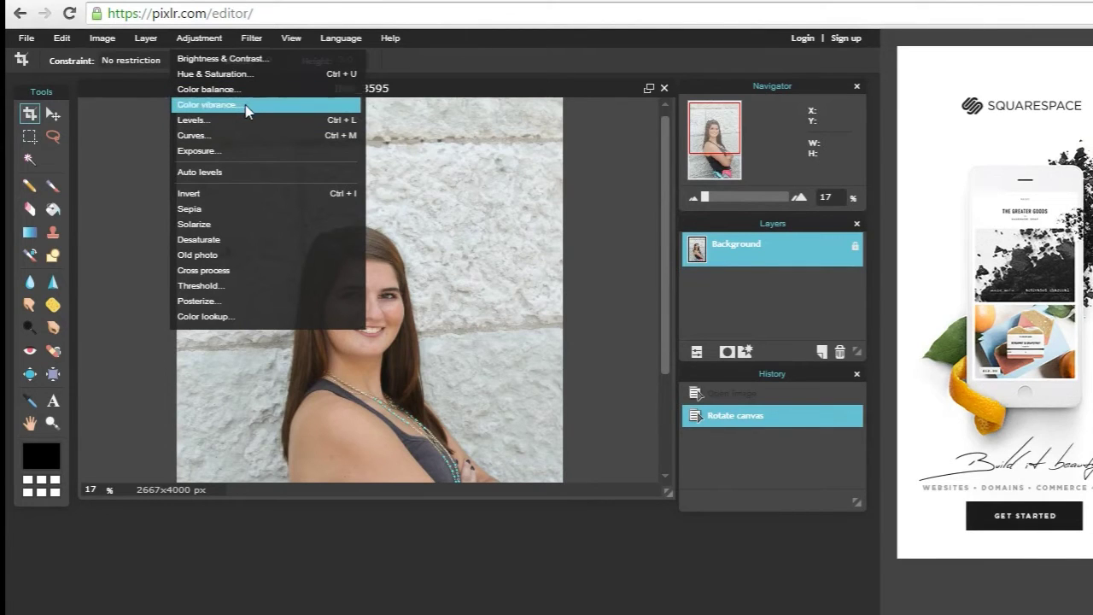
pyautogui.click(222, 57)
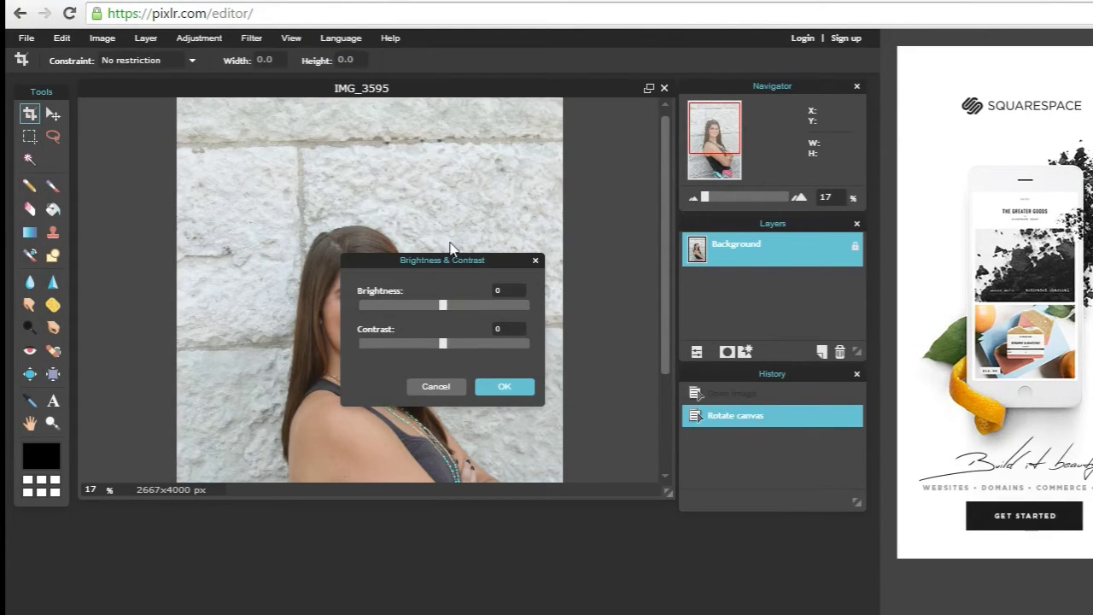
pyautogui.moveTo(450, 261); pyautogui.dragTo(620, 176)
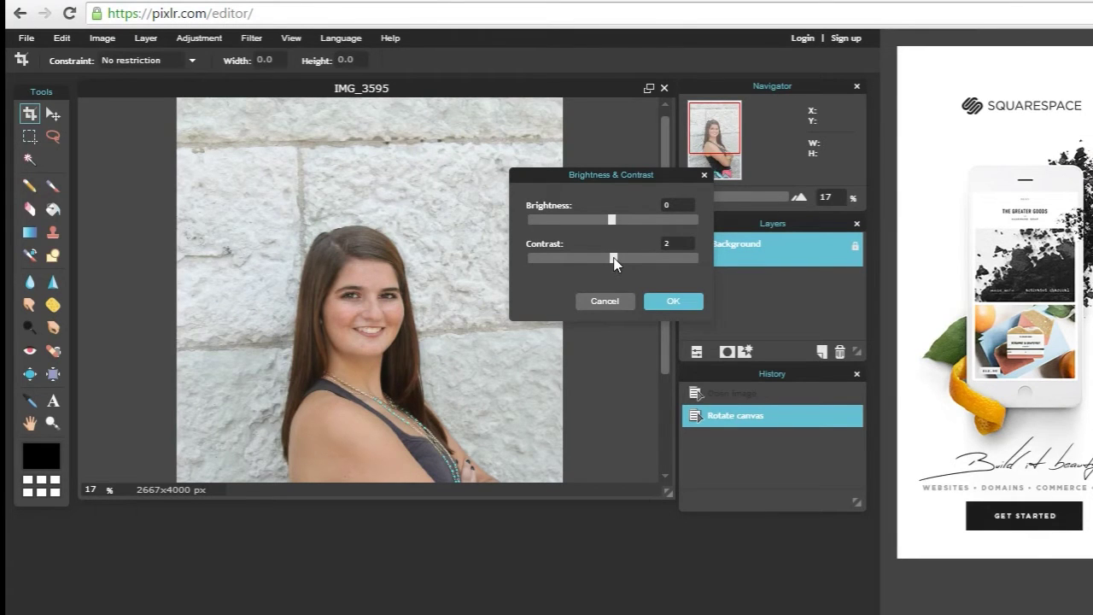
pyautogui.moveTo(614, 258); pyautogui.dragTo(631, 261)
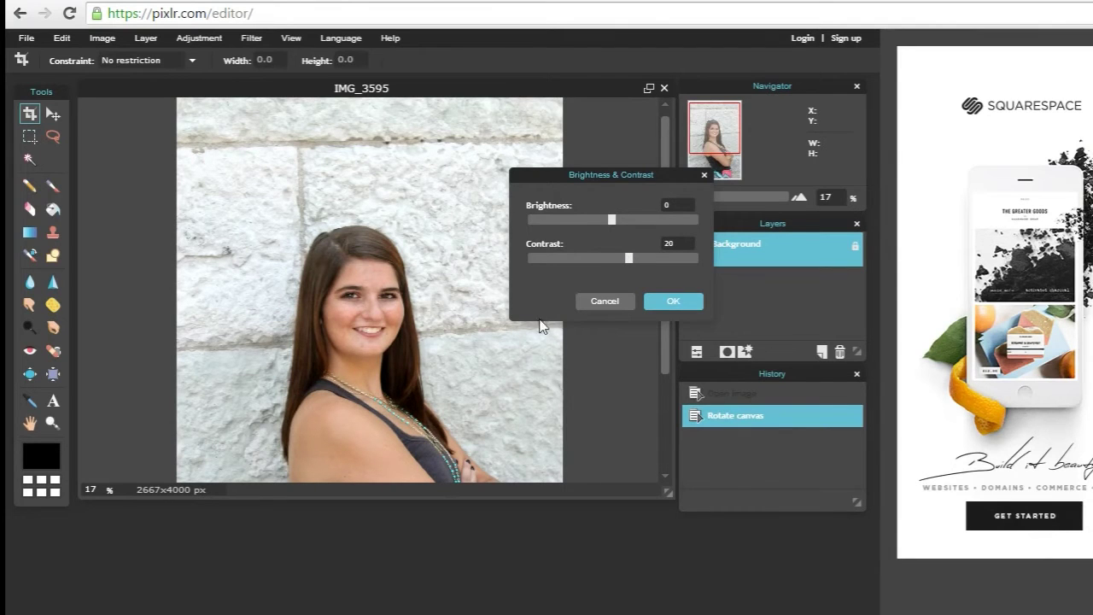
pyautogui.moveTo(629, 258); pyautogui.dragTo(632, 263)
pyautogui.click(659, 301)
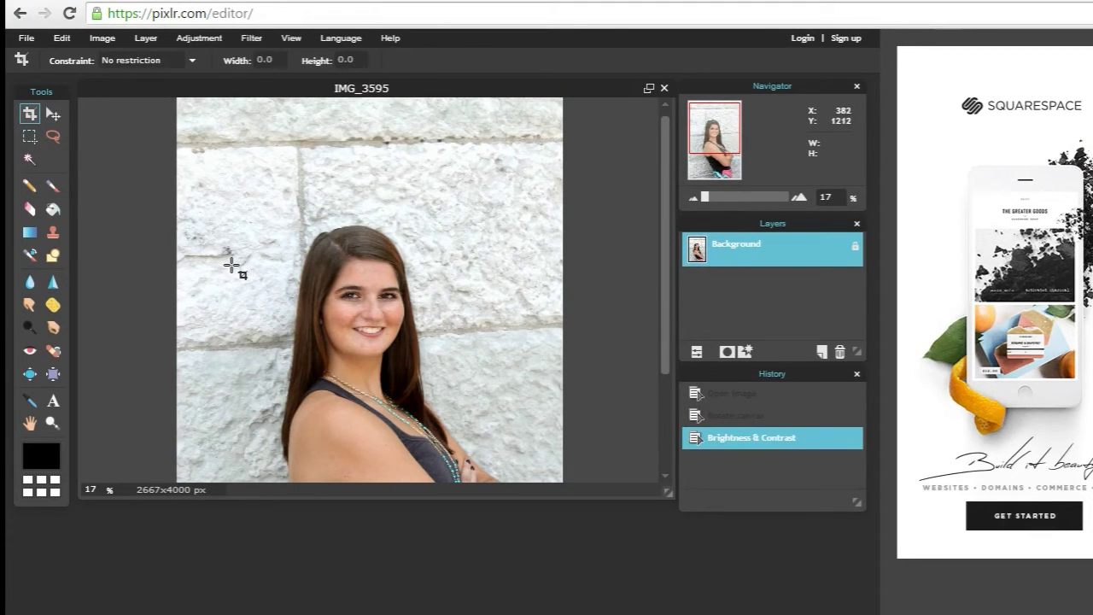
# Scroll and zoom the view in on the girl's face, to about 39%
pyautogui.click(53, 114)
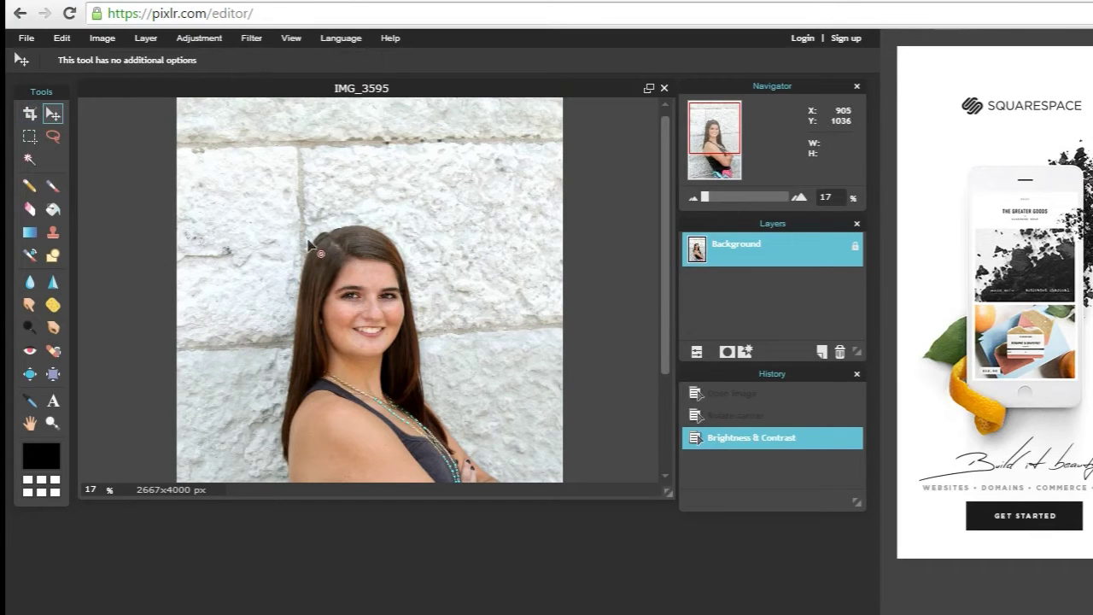
pyautogui.scroll(2, 371, 280)
pyautogui.scroll(-5, 370, 280)
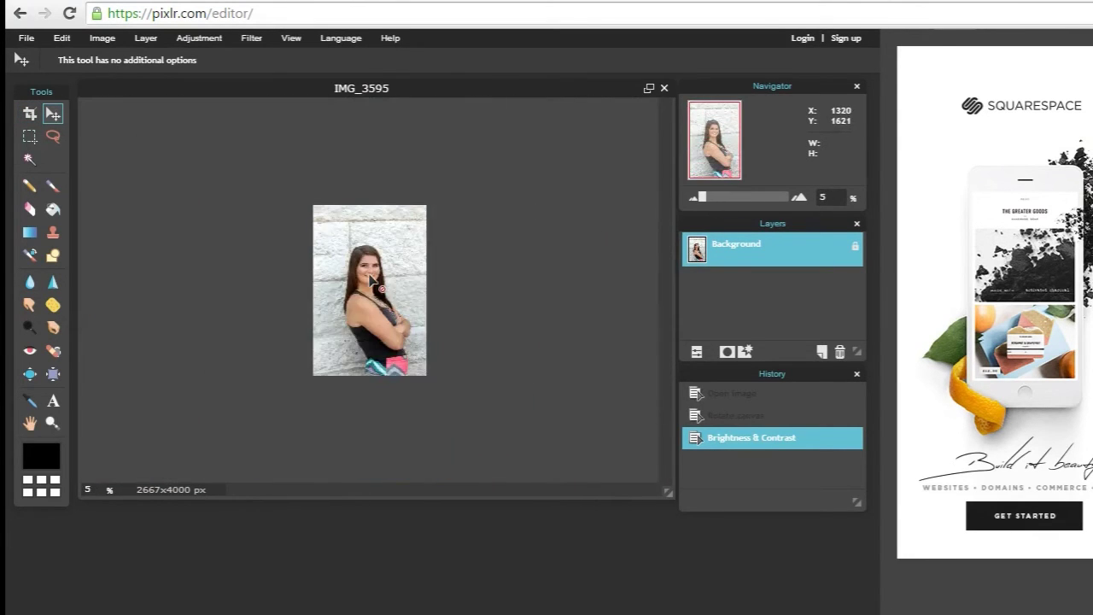
pyautogui.scroll(5, 371, 280)
pyautogui.scroll(-3, 370, 280)
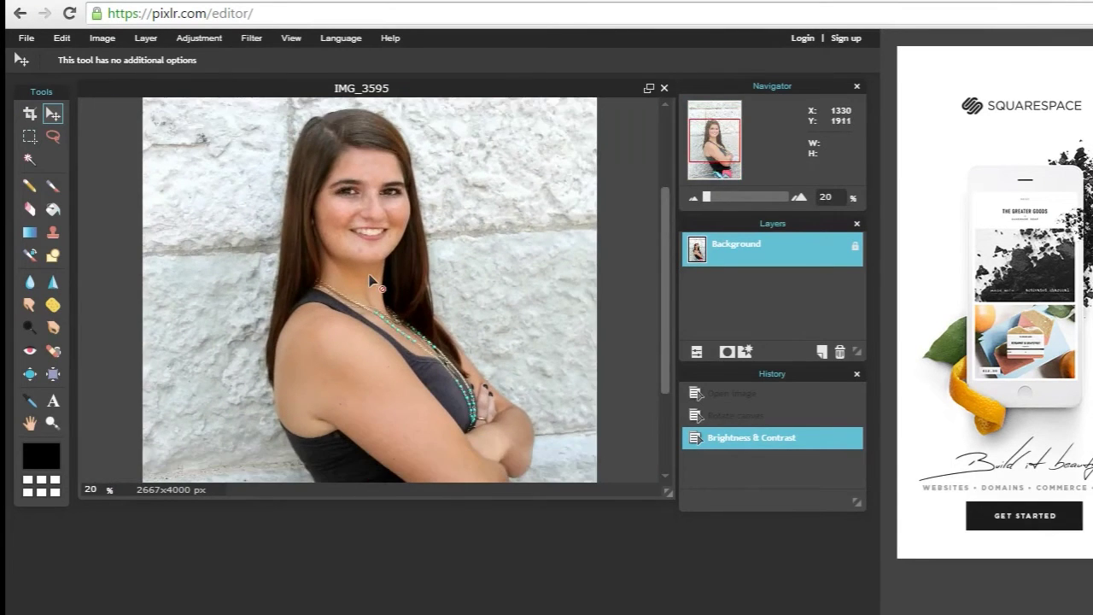
pyautogui.scroll(2, 370, 280)
pyautogui.scroll(-2, 371, 280)
pyautogui.scroll(-1, 370, 280)
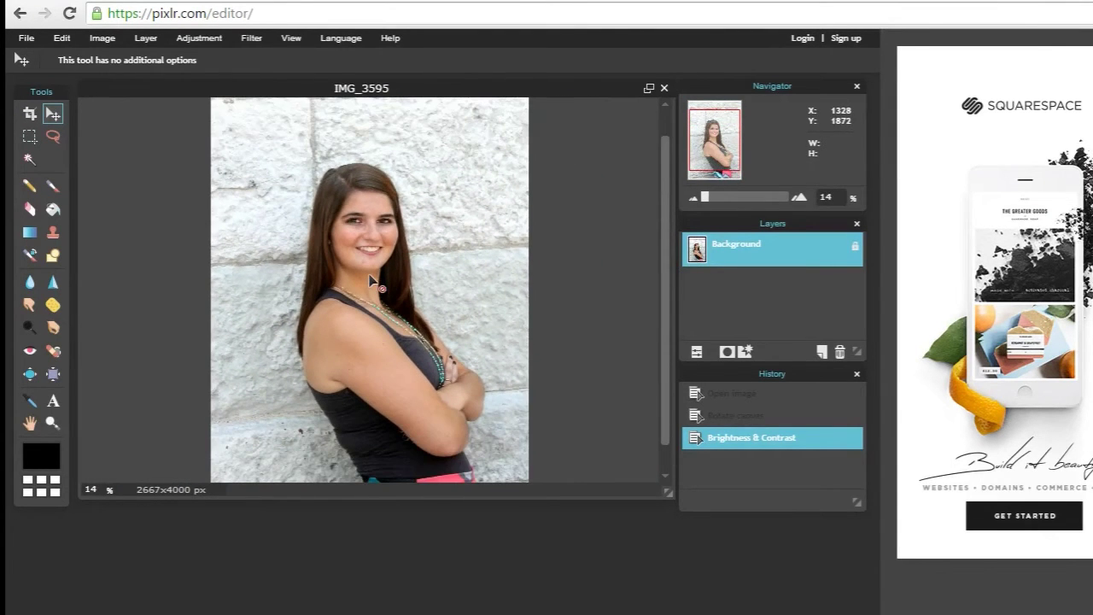
pyautogui.scroll(3, 371, 254)
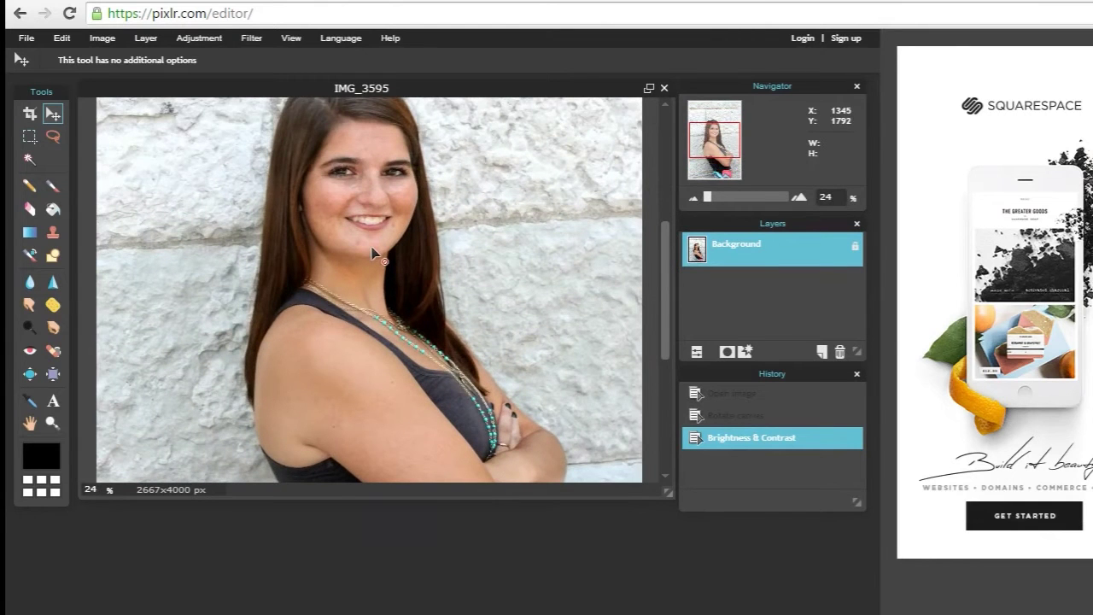
pyautogui.scroll(2, 372, 252)
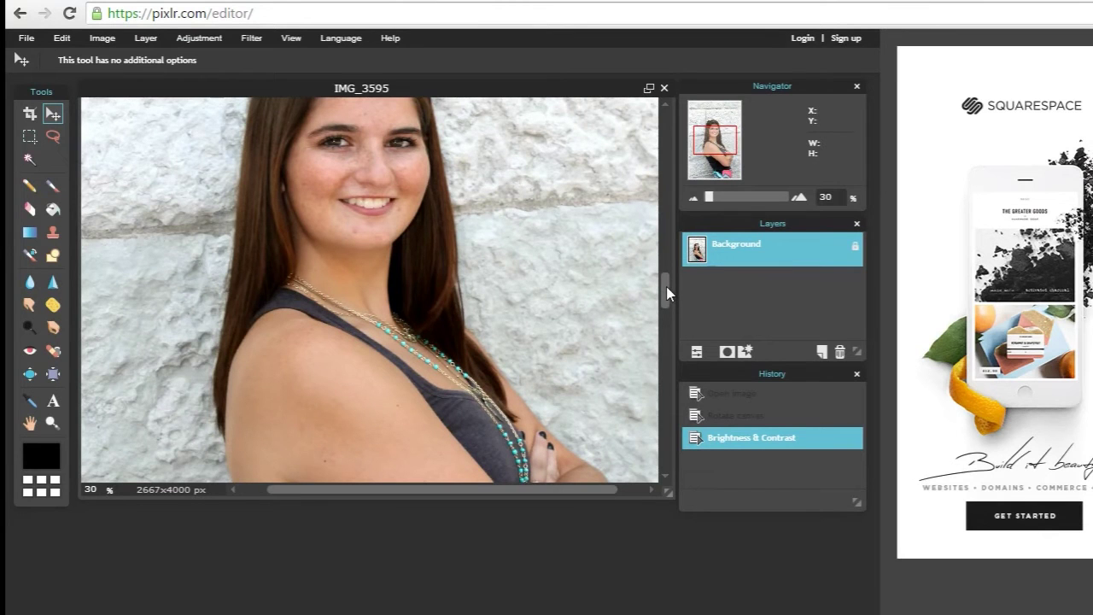
pyautogui.moveTo(665, 293); pyautogui.dragTo(667, 224)
pyautogui.scroll(-1, 393, 278)
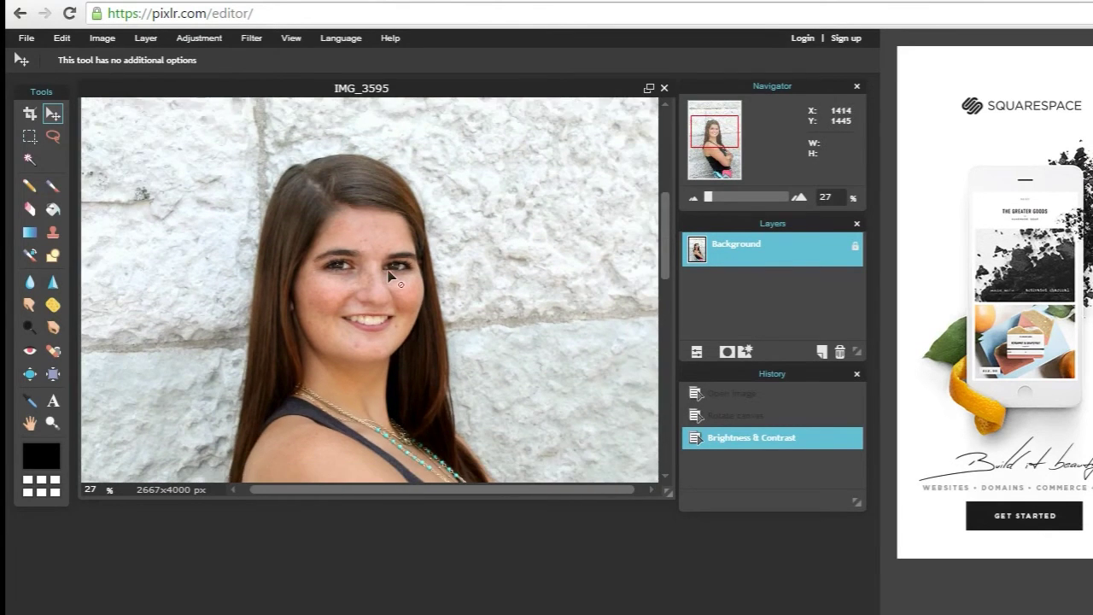
pyautogui.scroll(3, 394, 280)
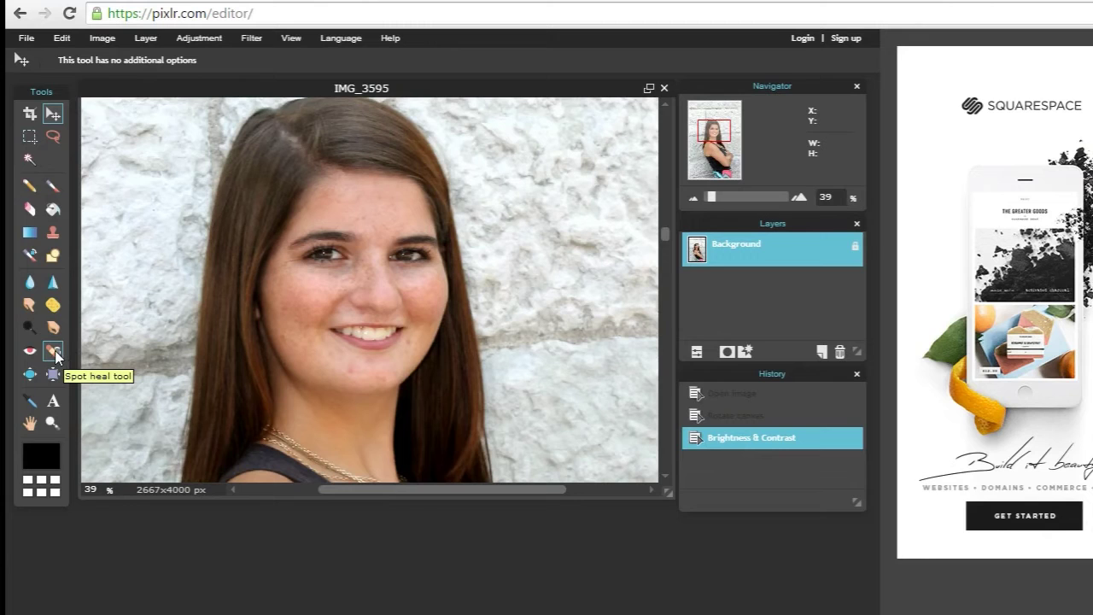
# Spot-heal two blemishes on the girl's cheek and skin, then zoom back out
pyautogui.click(53, 350)
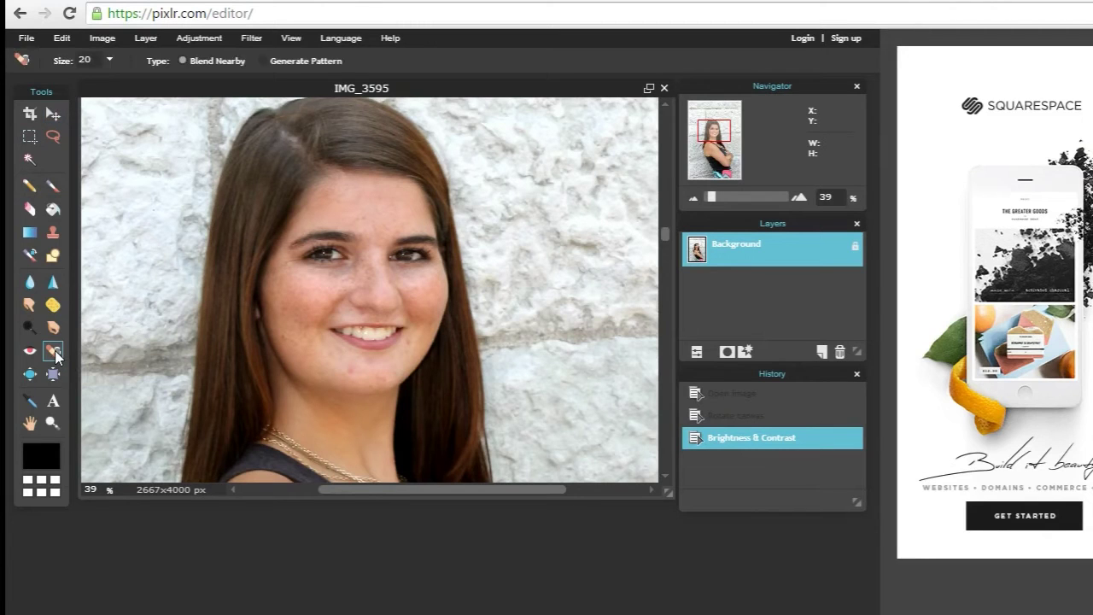
pyautogui.click(408, 342)
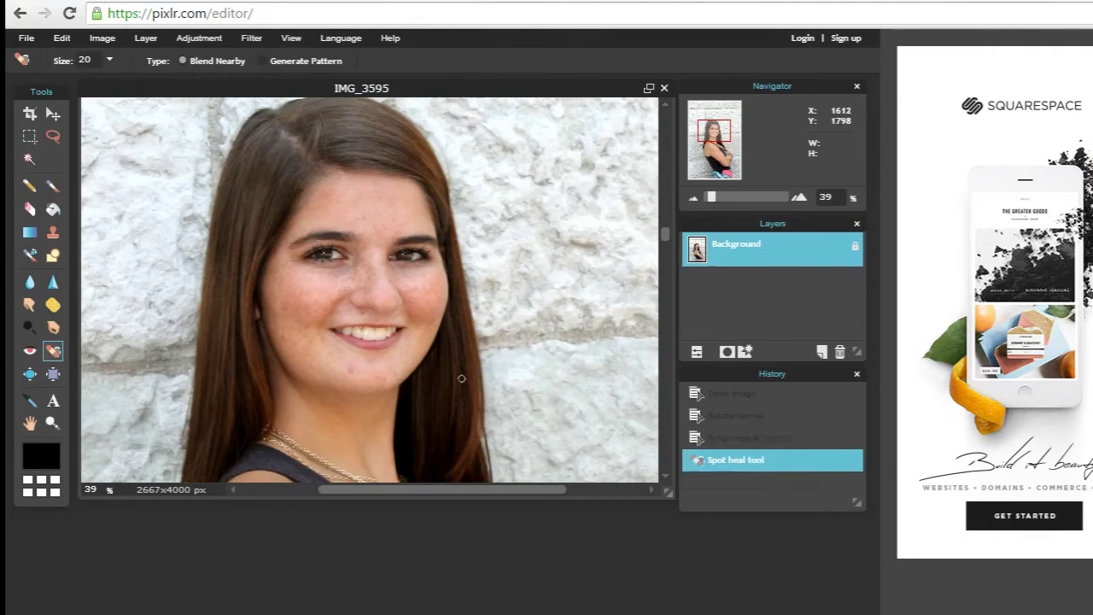
pyautogui.click(282, 336)
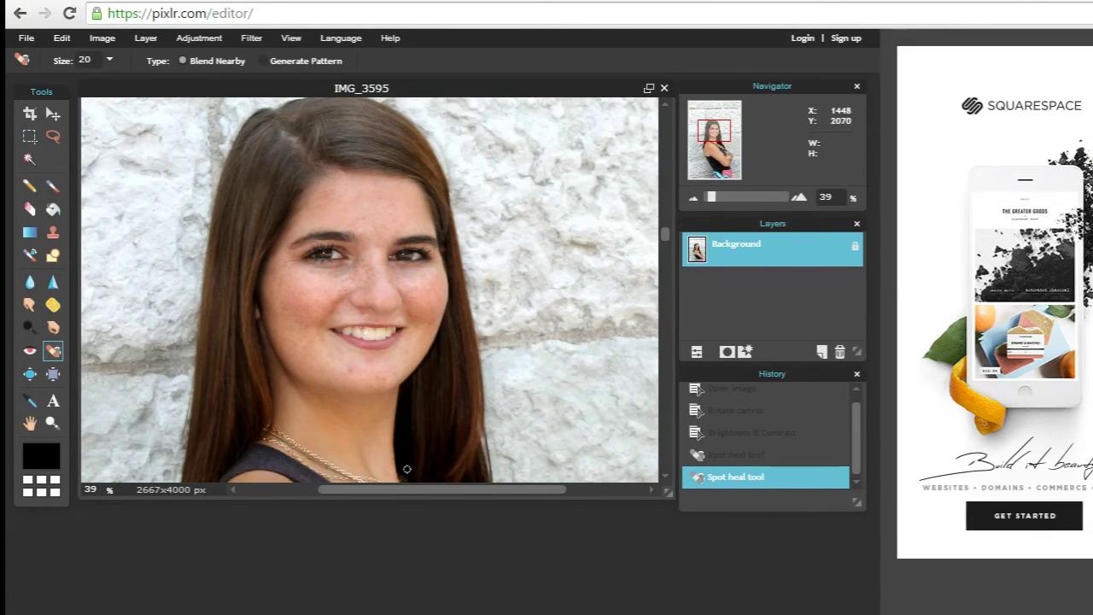
pyautogui.scroll(-2, 306, 388)
pyautogui.scroll(-4, 306, 389)
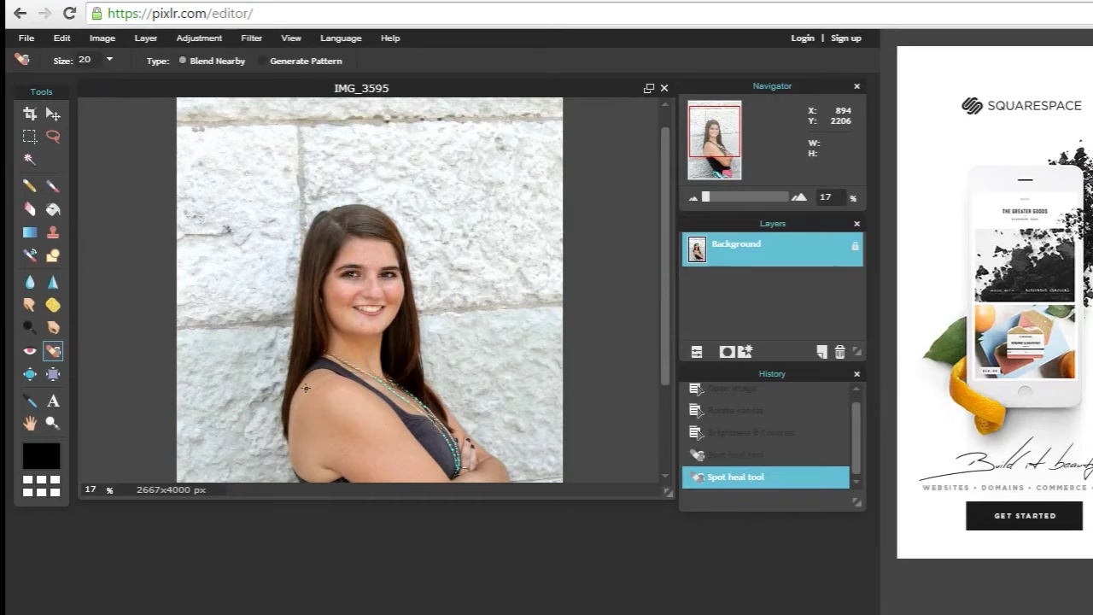
pyautogui.scroll(-1, 306, 388)
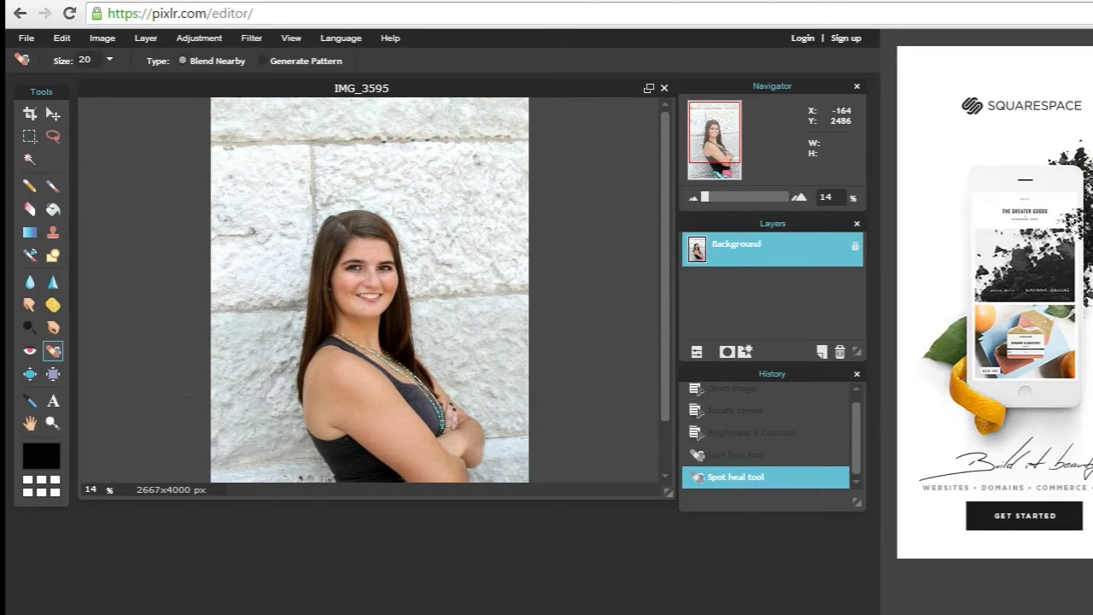
pyautogui.scroll(-2, 145, 376)
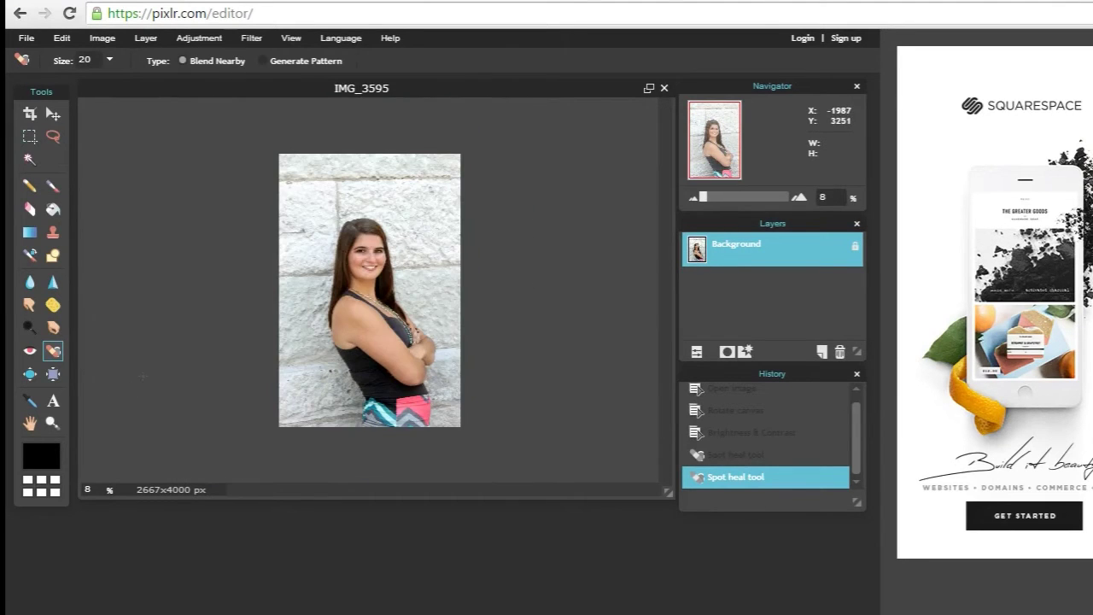
# Crop from the top-left corner to just above the skirt, leaving 2650x3375 px
pyautogui.click(28, 115)
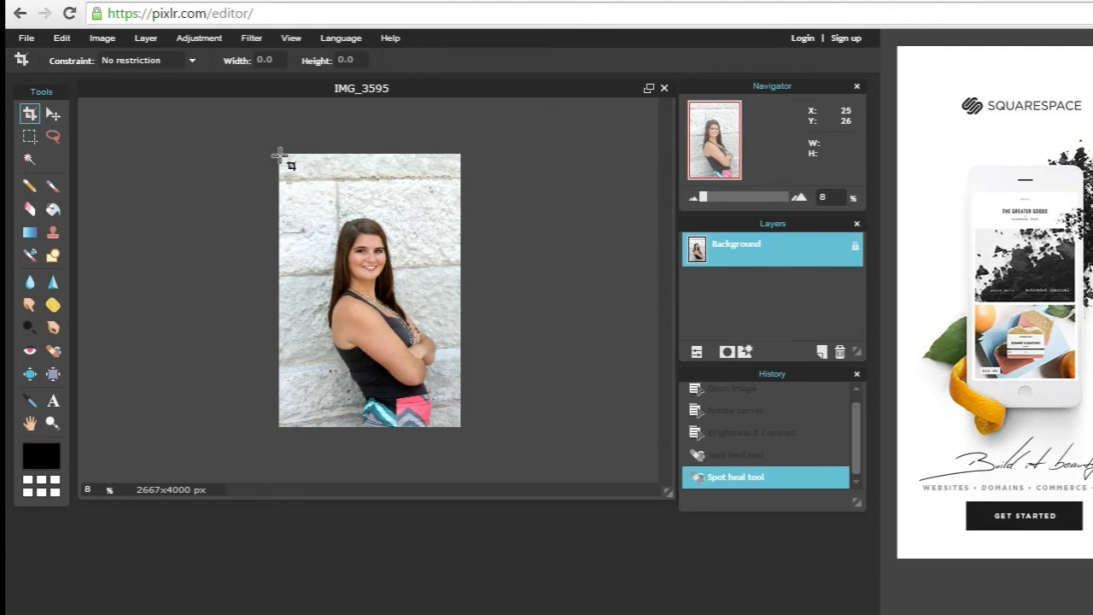
pyautogui.moveTo(279, 154); pyautogui.dragTo(461, 386)
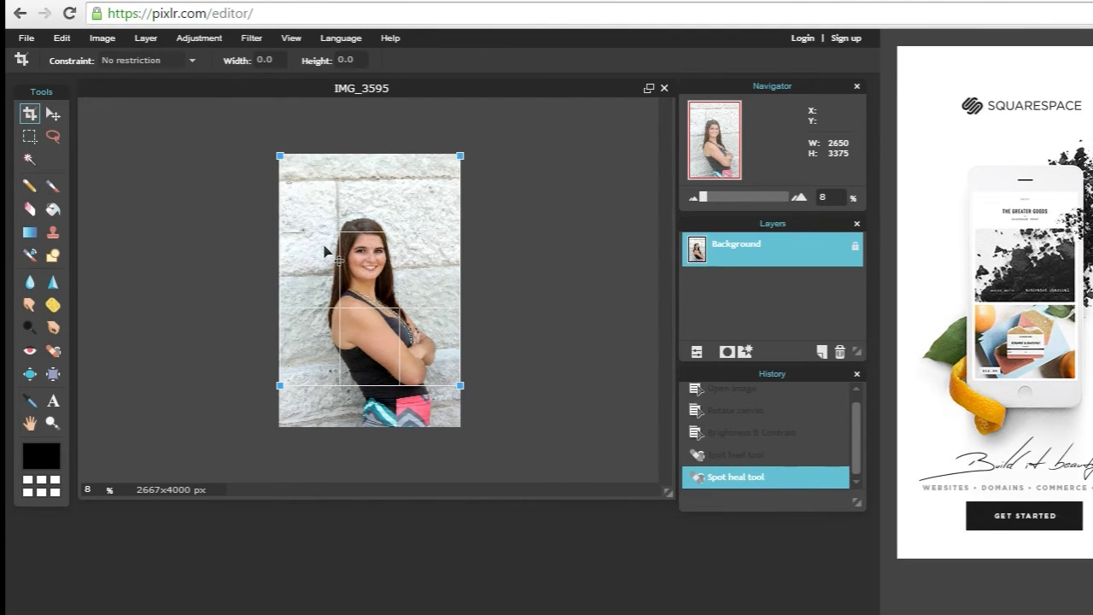
pyautogui.press('Return')
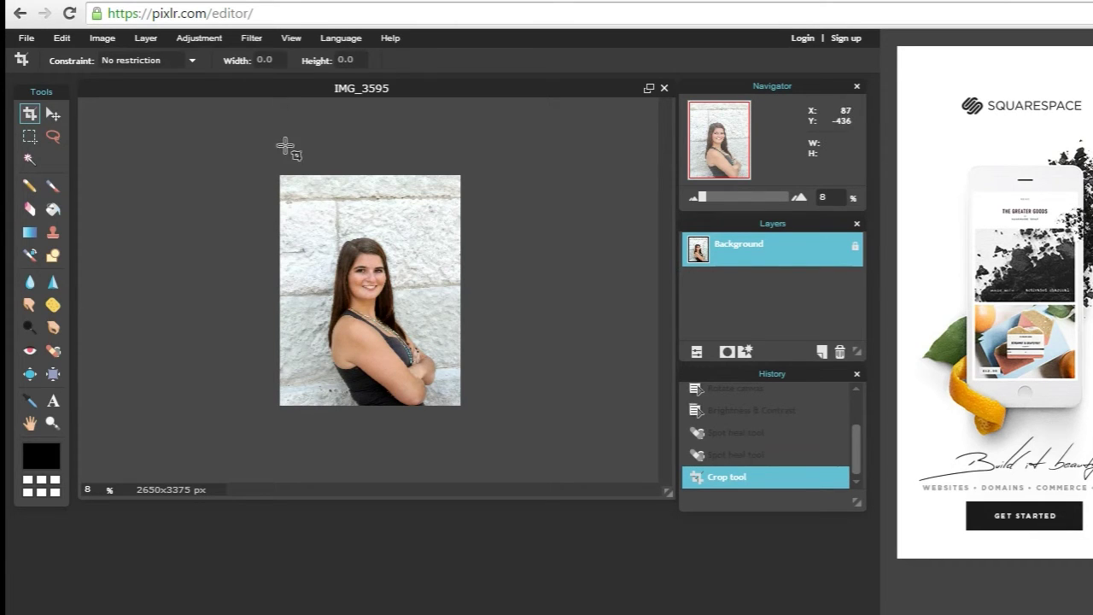
pyautogui.click(250, 39)
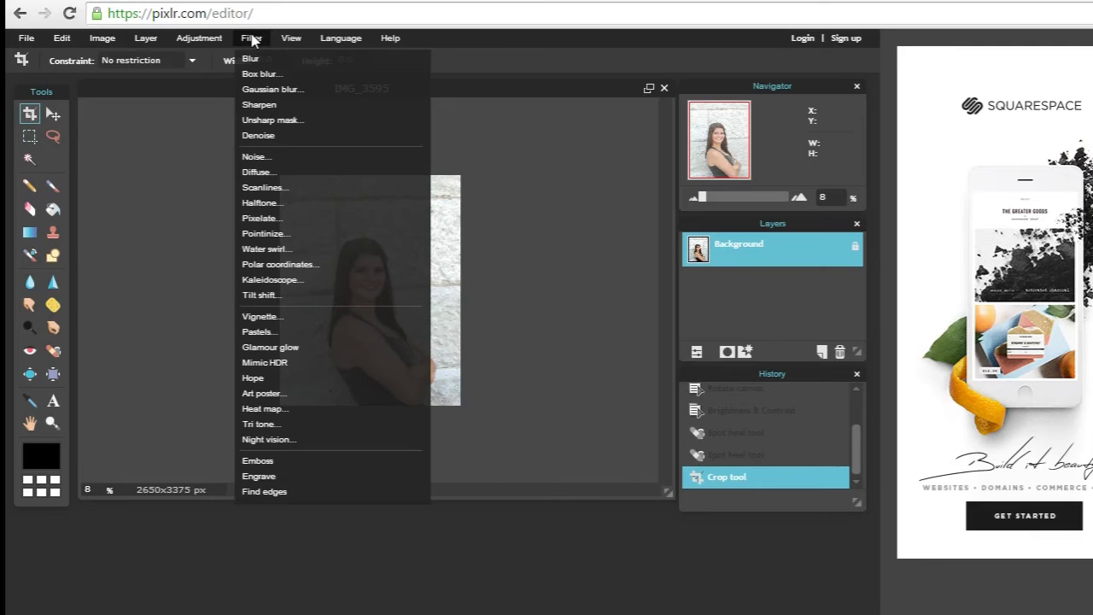
pyautogui.click(293, 352)
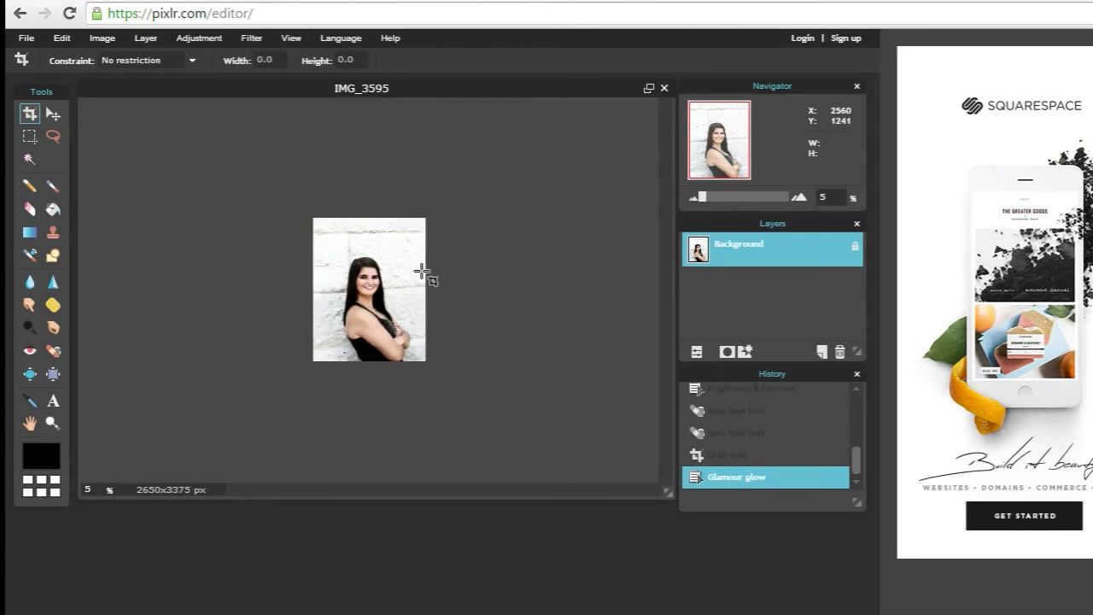
pyautogui.scroll(3, 422, 272)
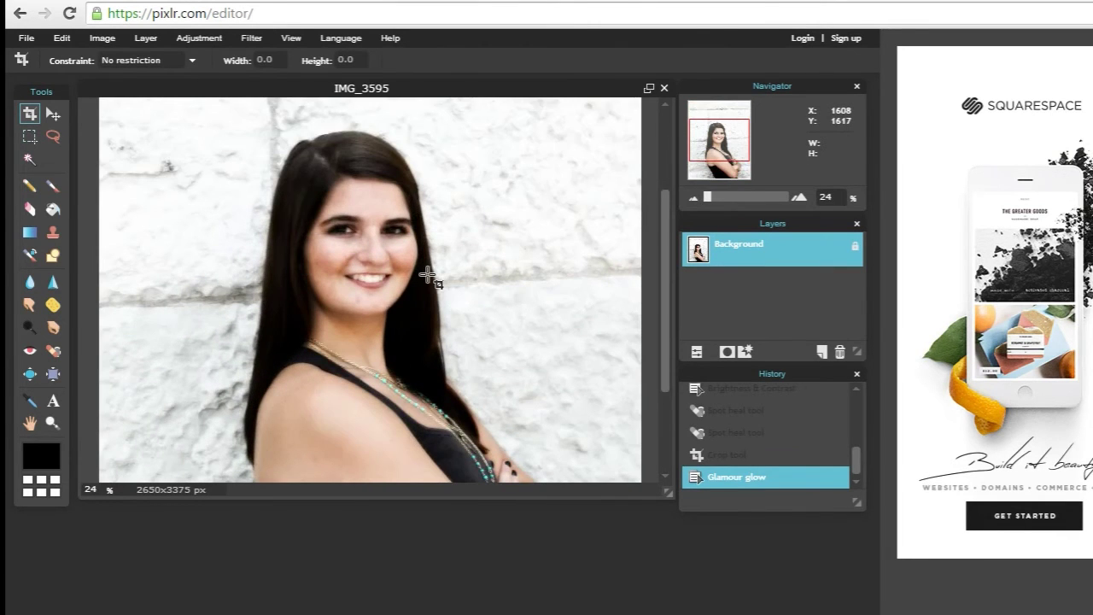
pyautogui.scroll(-2, 428, 274)
pyautogui.scroll(-2, 428, 274)
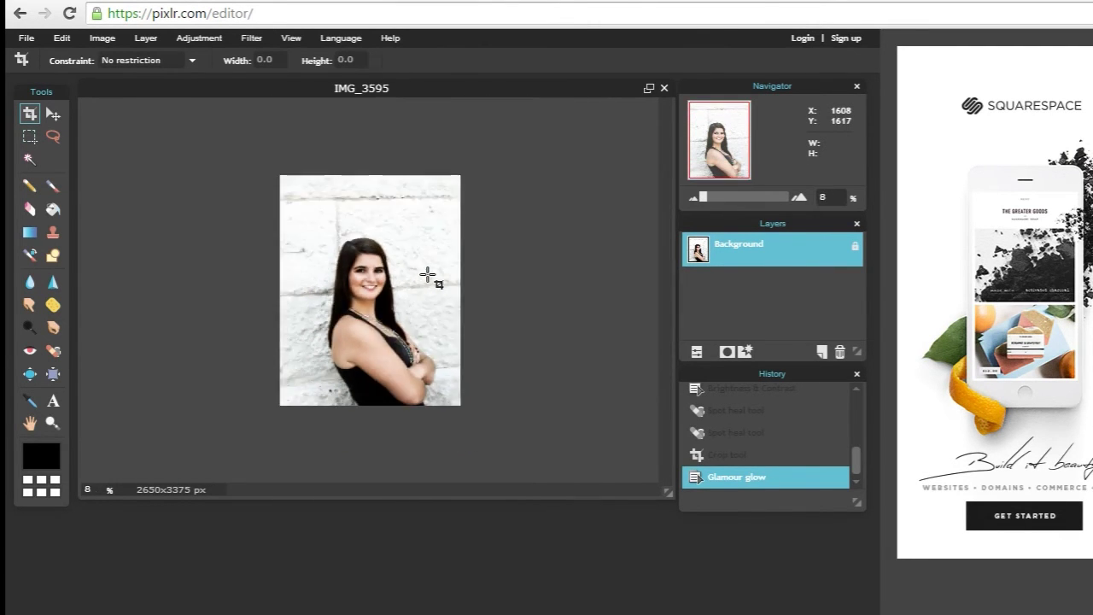
pyautogui.scroll(1, 427, 274)
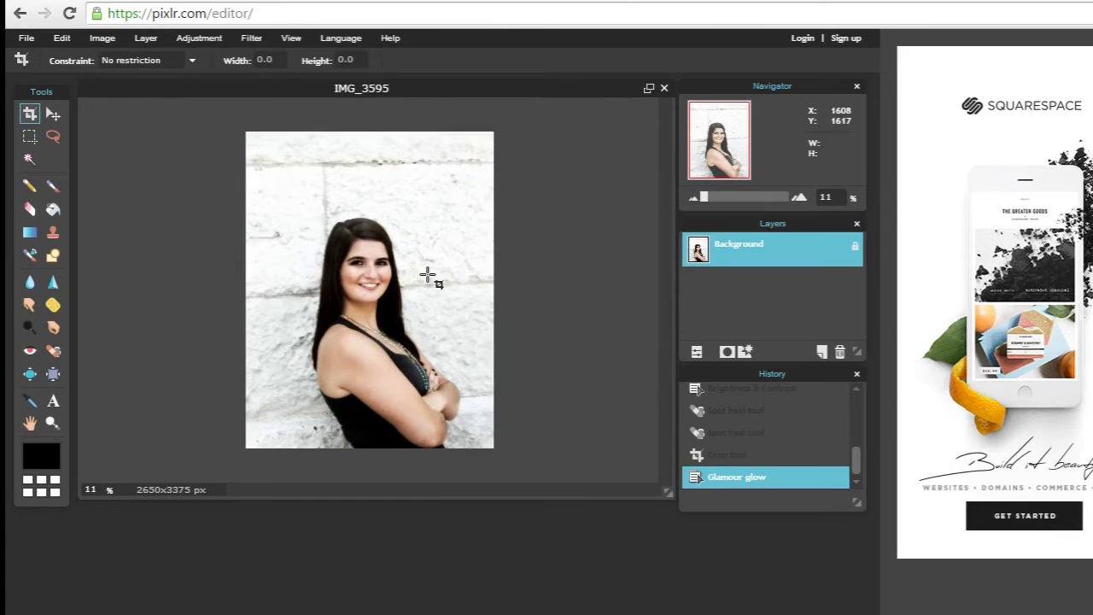
pyautogui.click(62, 46)
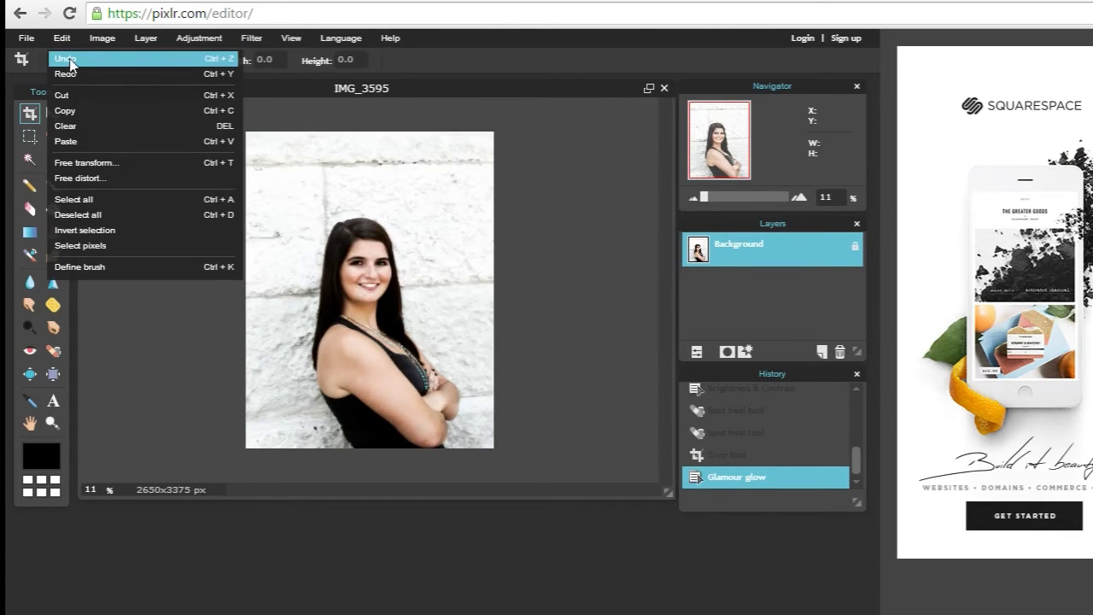
pyautogui.click(69, 59)
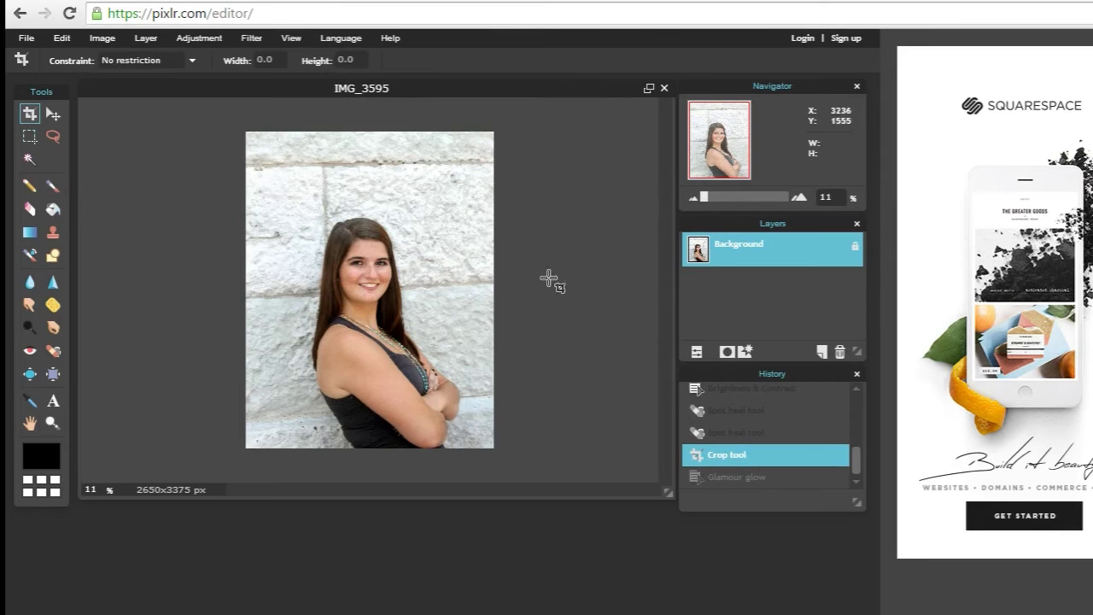
# Apply a Vignette filter with its size reduced to 12
pyautogui.click(244, 43)
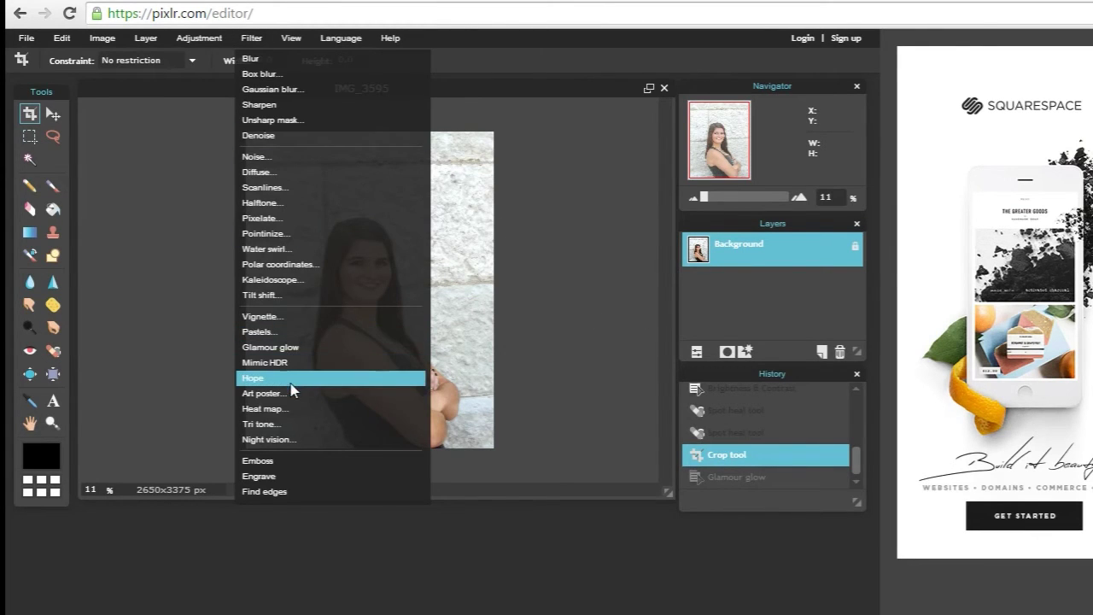
pyautogui.click(278, 317)
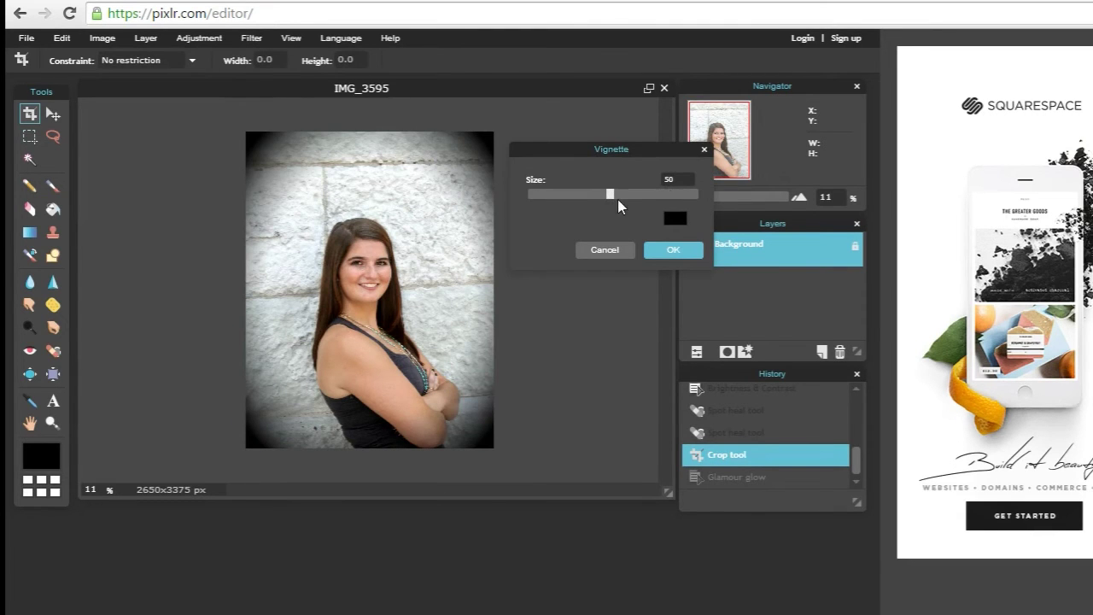
pyautogui.moveTo(609, 196); pyautogui.dragTo(549, 195)
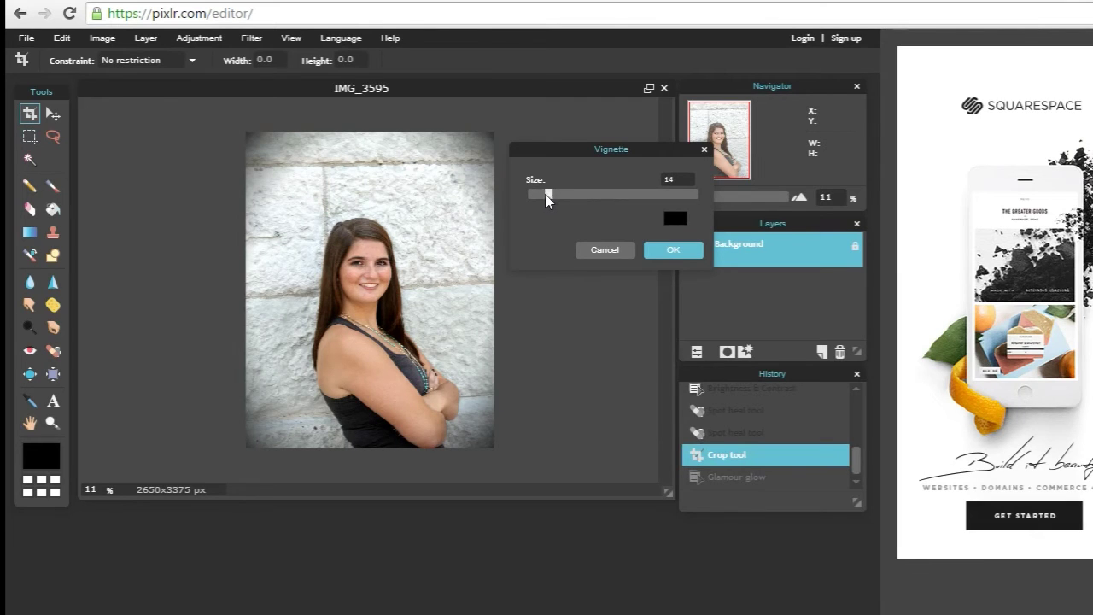
pyautogui.moveTo(549, 199); pyautogui.dragTo(545, 200)
pyautogui.click(670, 251)
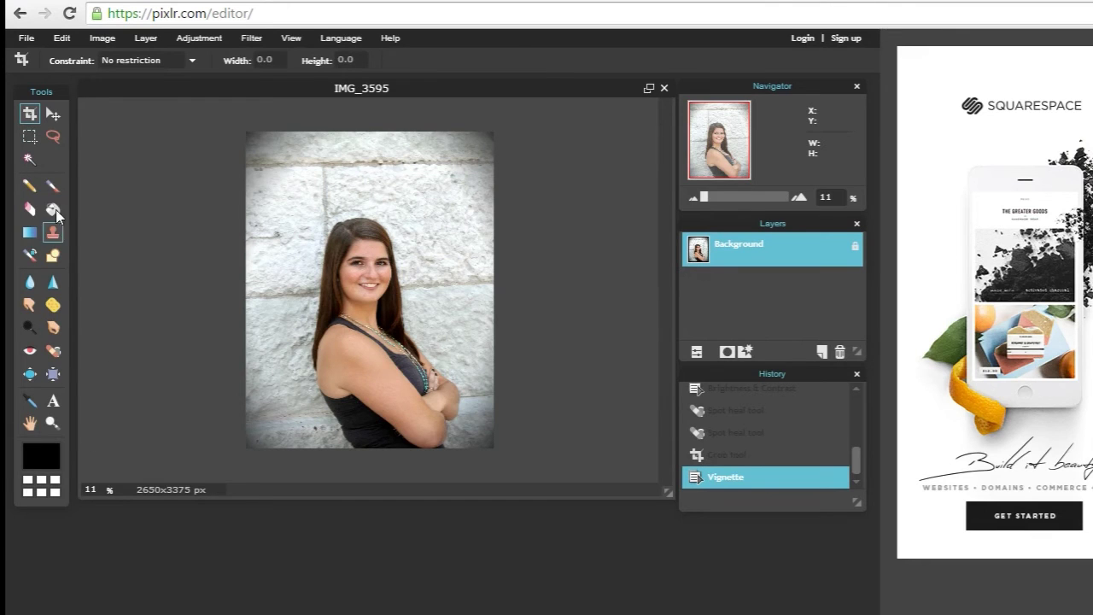
# Start a text layer near the lower-right corner and type '2015' at size 85
pyautogui.click(51, 114)
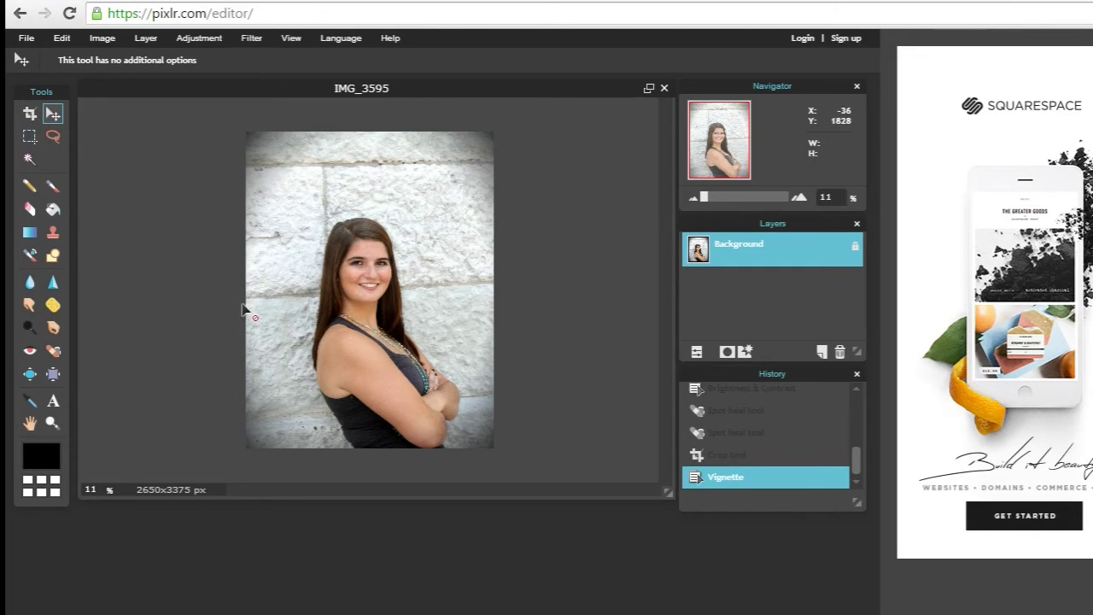
pyautogui.click(54, 402)
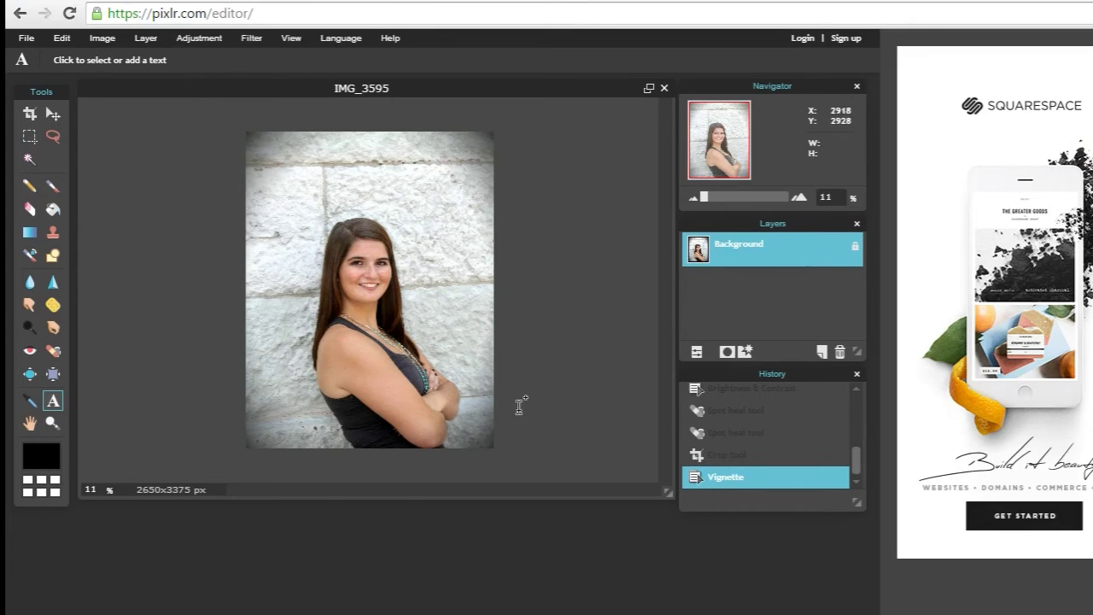
pyautogui.click(467, 426)
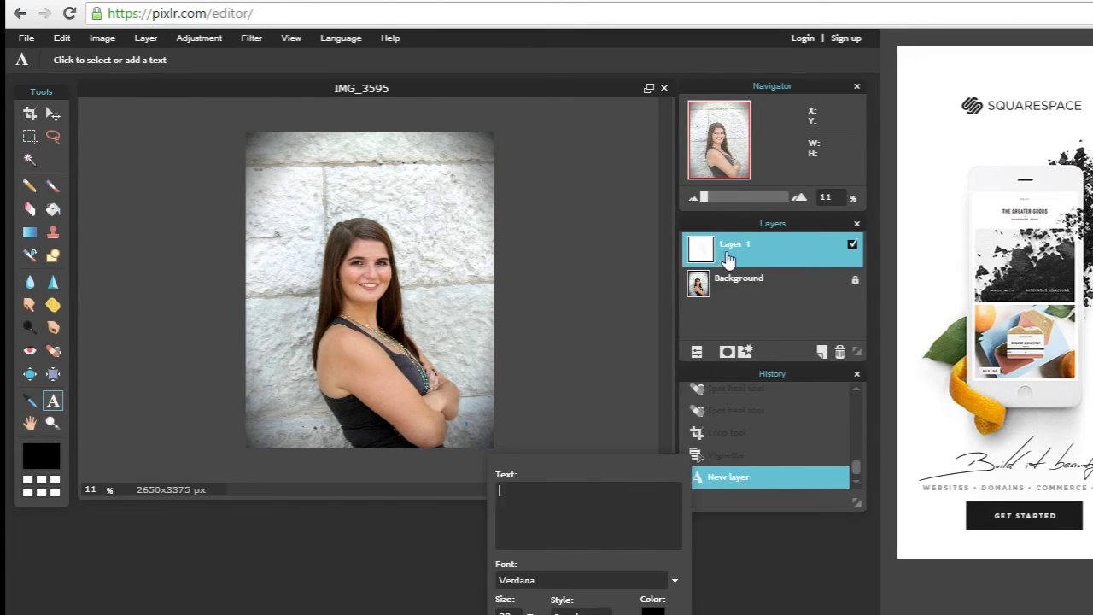
pyautogui.moveTo(635, 464); pyautogui.dragTo(656, 236)
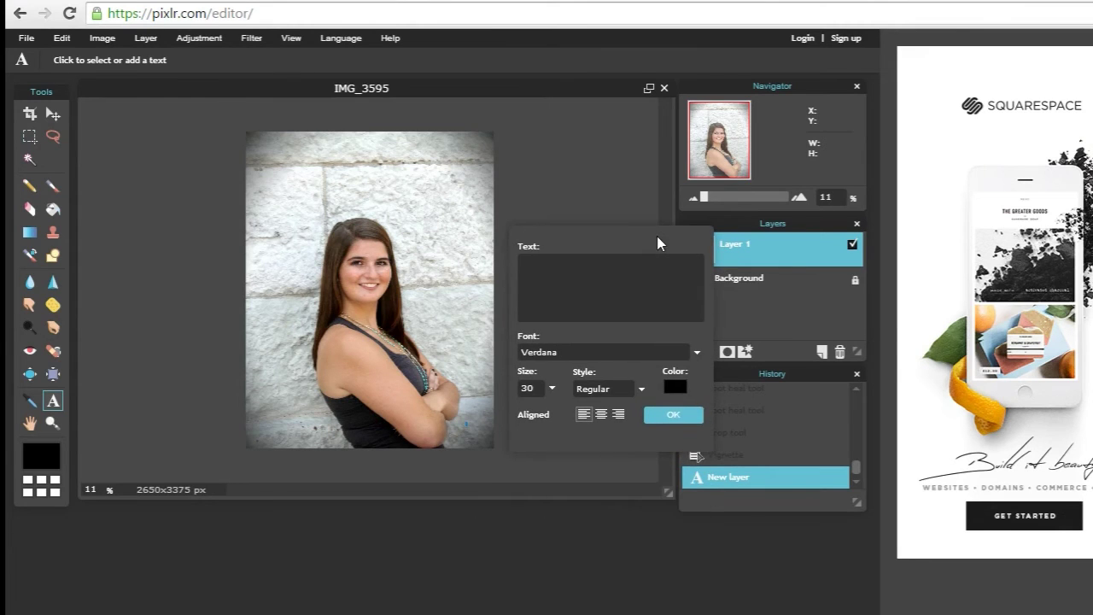
pyautogui.click(551, 389)
pyautogui.moveTo(487, 410); pyautogui.dragTo(533, 413)
pyautogui.click(548, 277)
pyautogui.write('2015')
# Make the 2015 text italic at size 120 and confirm the layer
pyautogui.click(643, 386)
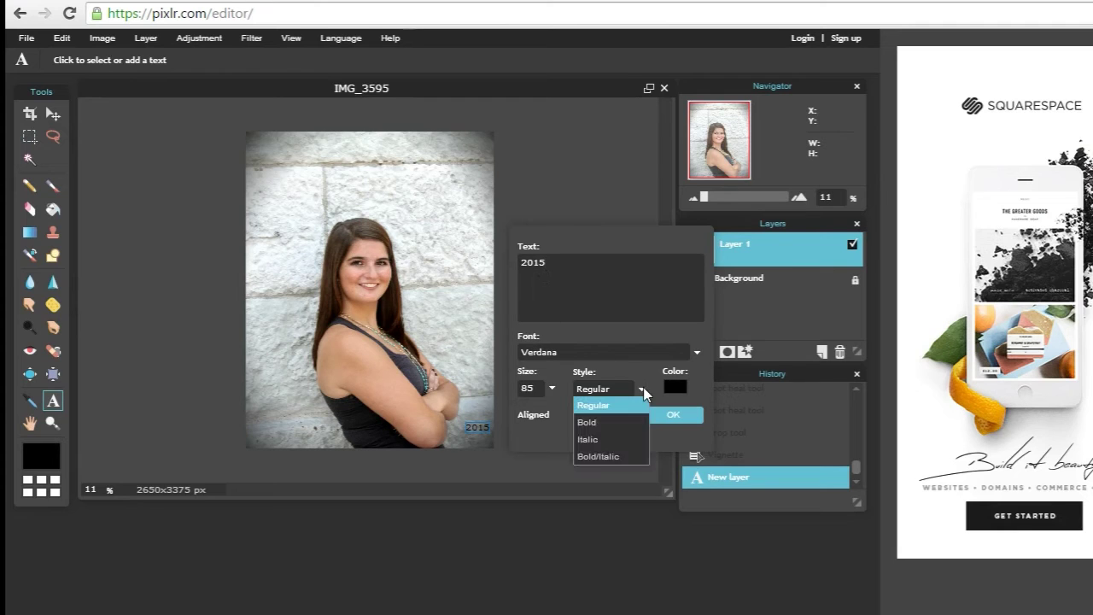
pyautogui.click(609, 439)
pyautogui.click(553, 388)
pyautogui.moveTo(525, 412); pyautogui.dragTo(563, 418)
pyautogui.click(673, 417)
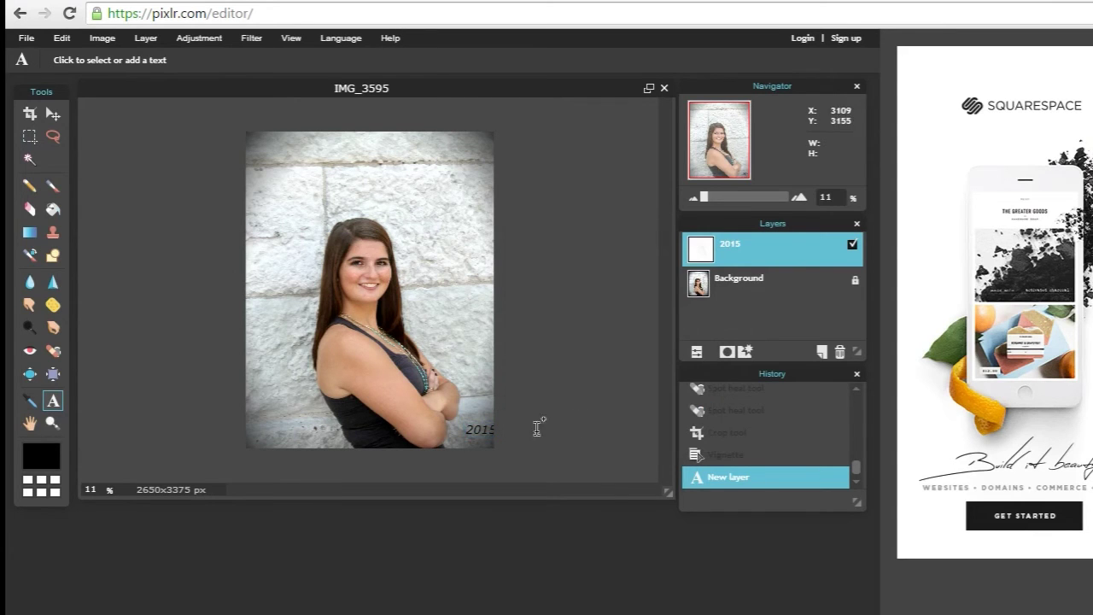
# Drag the 2015 text slightly down-left into the bottom-right corner
pyautogui.click(52, 116)
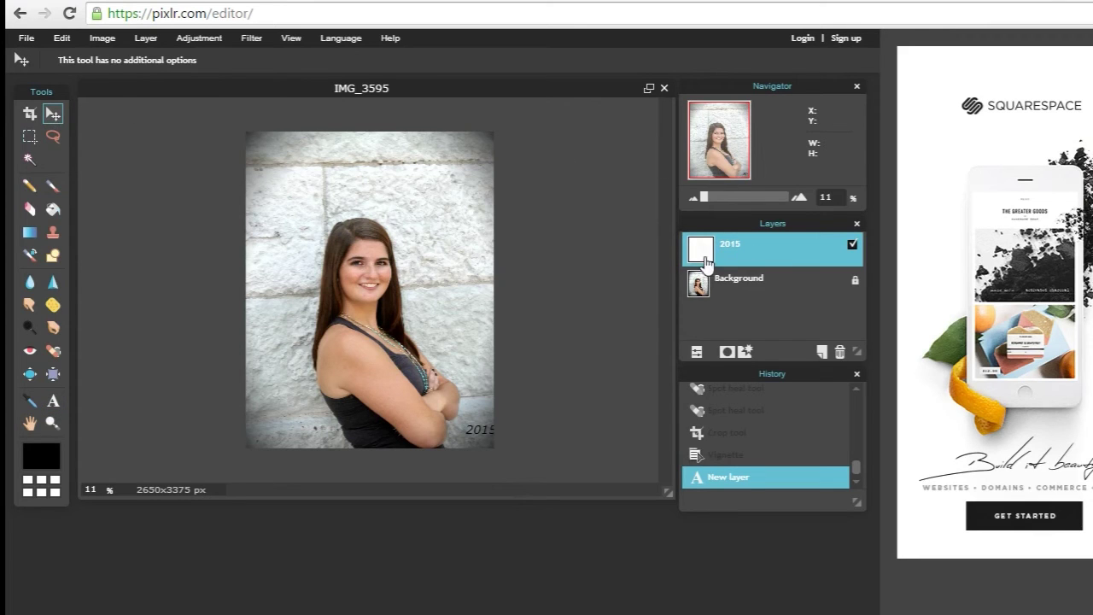
pyautogui.moveTo(475, 427); pyautogui.dragTo(467, 434)
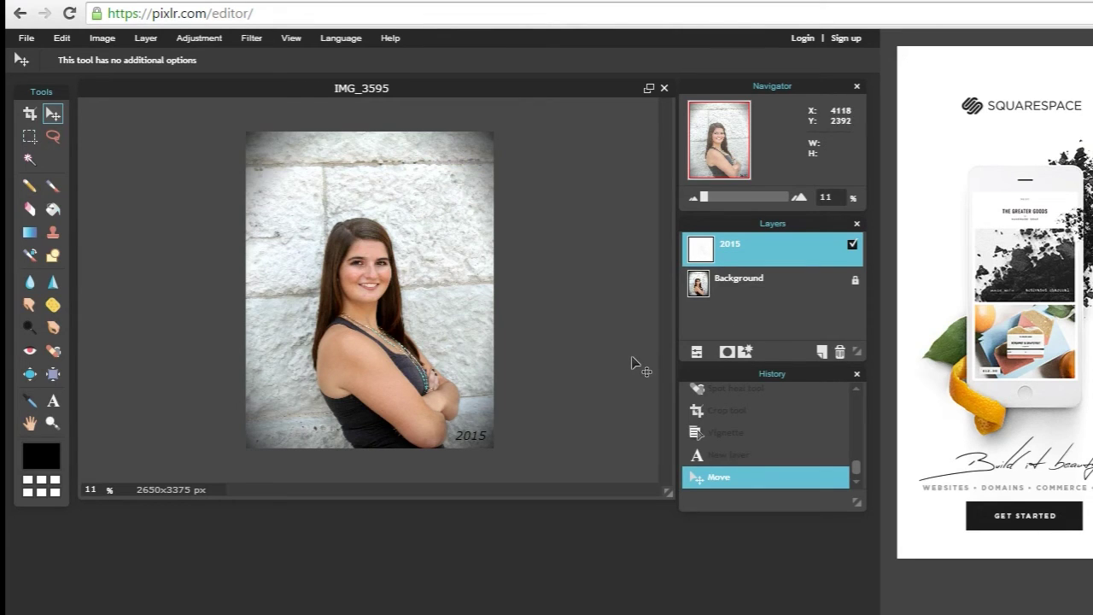
# Try a drop shadow at distance 1 and an inner shadow on the 2015 layer, then remove both
pyautogui.rightClick(773, 256)
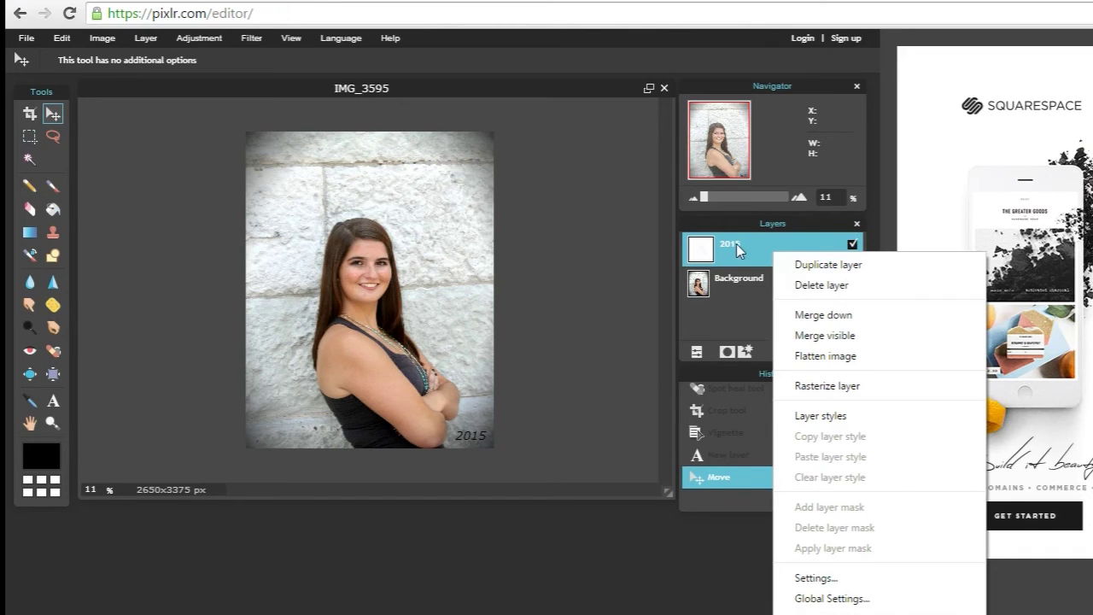
pyautogui.click(815, 420)
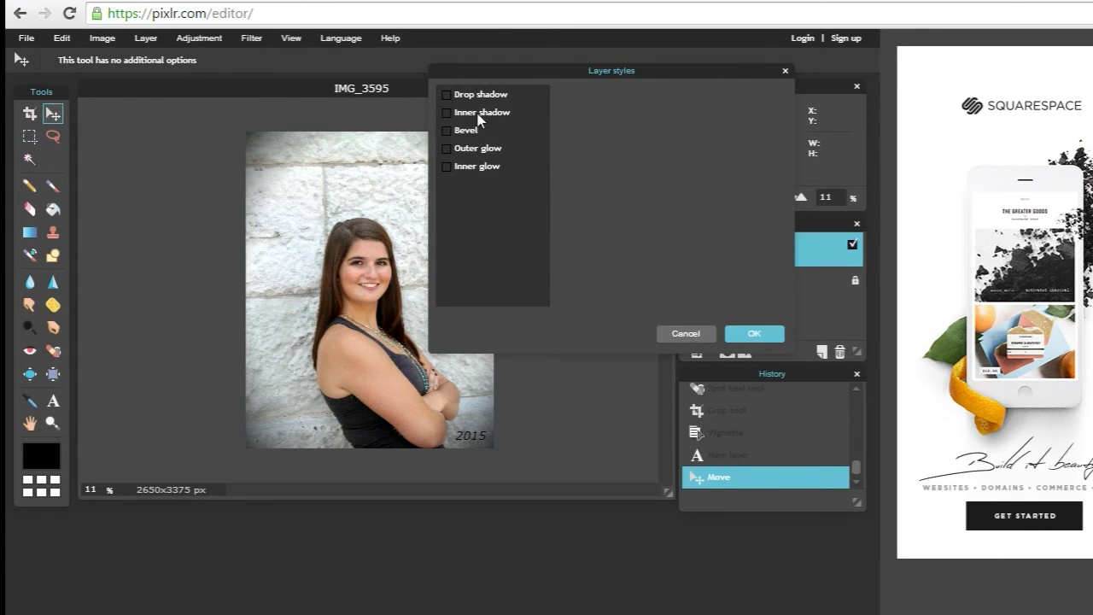
pyautogui.click(446, 96)
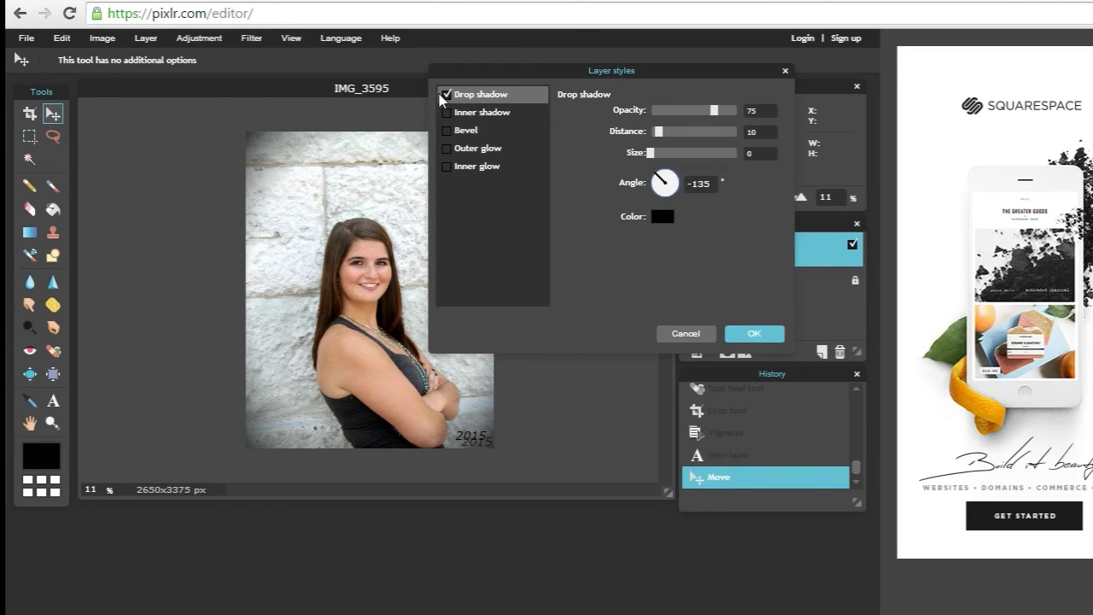
pyautogui.moveTo(658, 132); pyautogui.dragTo(652, 135)
pyautogui.click(446, 94)
pyautogui.click(448, 114)
pyautogui.click(481, 113)
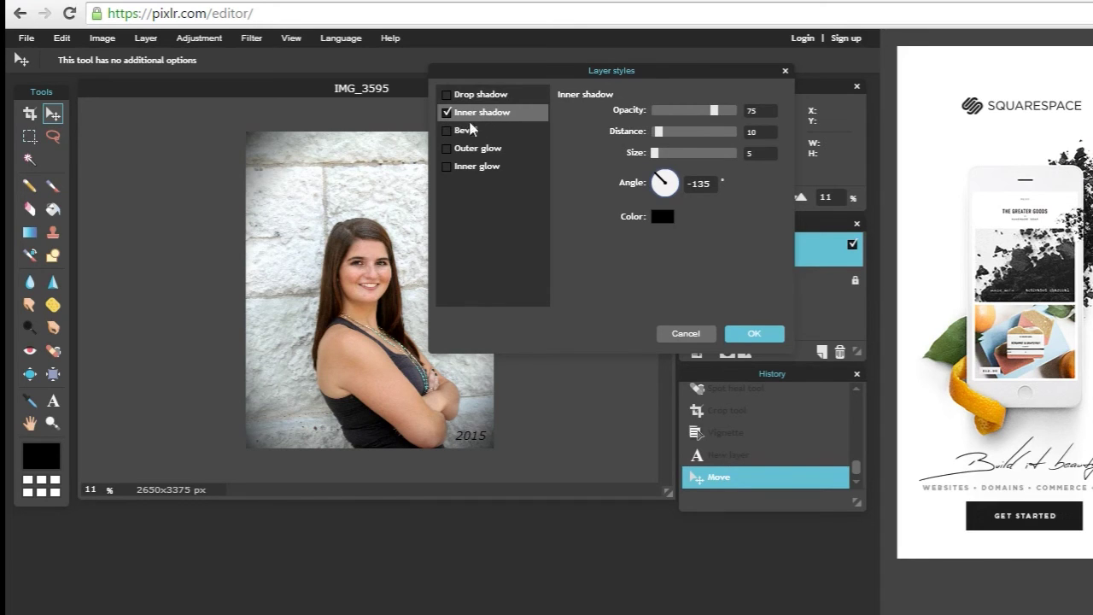
pyautogui.click(447, 113)
# Apply a Bevel style to the 2015 text, adjust its distance, and confirm
pyautogui.click(447, 130)
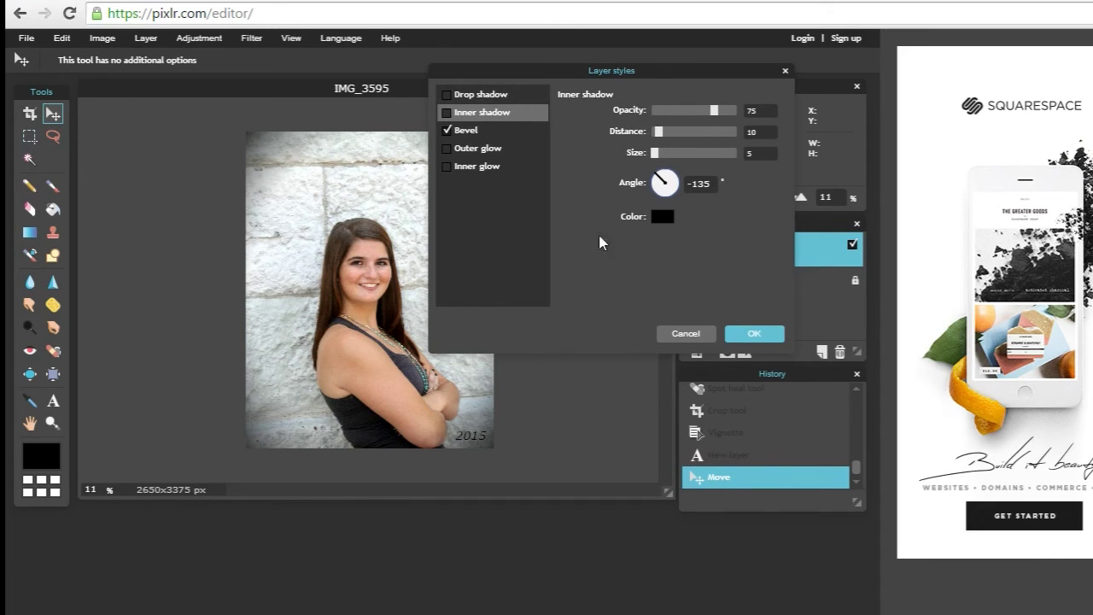
pyautogui.click(664, 131)
pyautogui.click(754, 334)
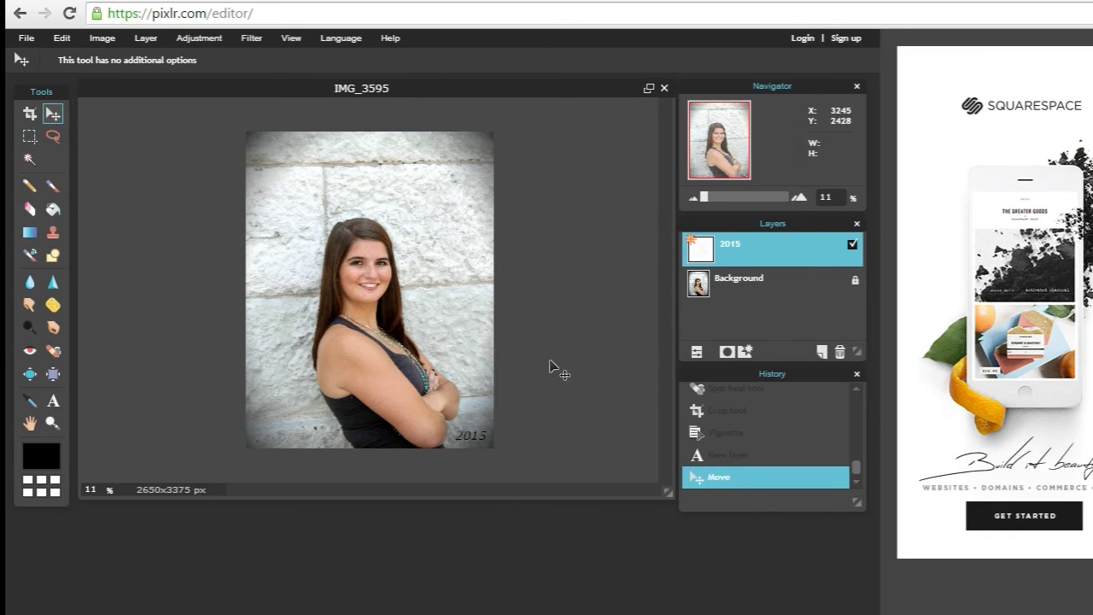
pyautogui.rightClick(761, 254)
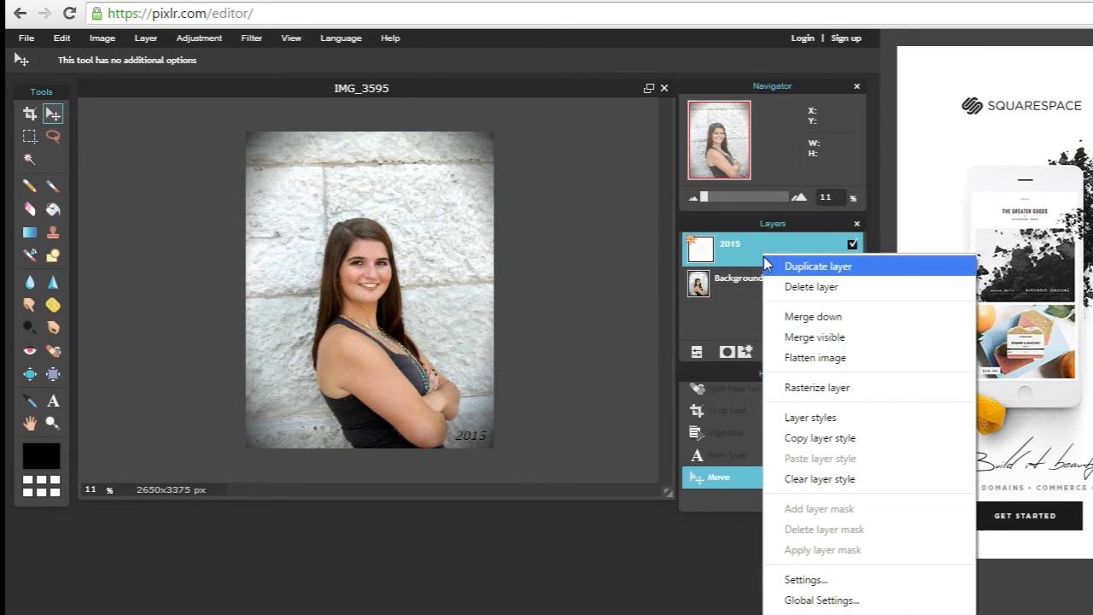
pyautogui.click(810, 418)
pyautogui.click(472, 132)
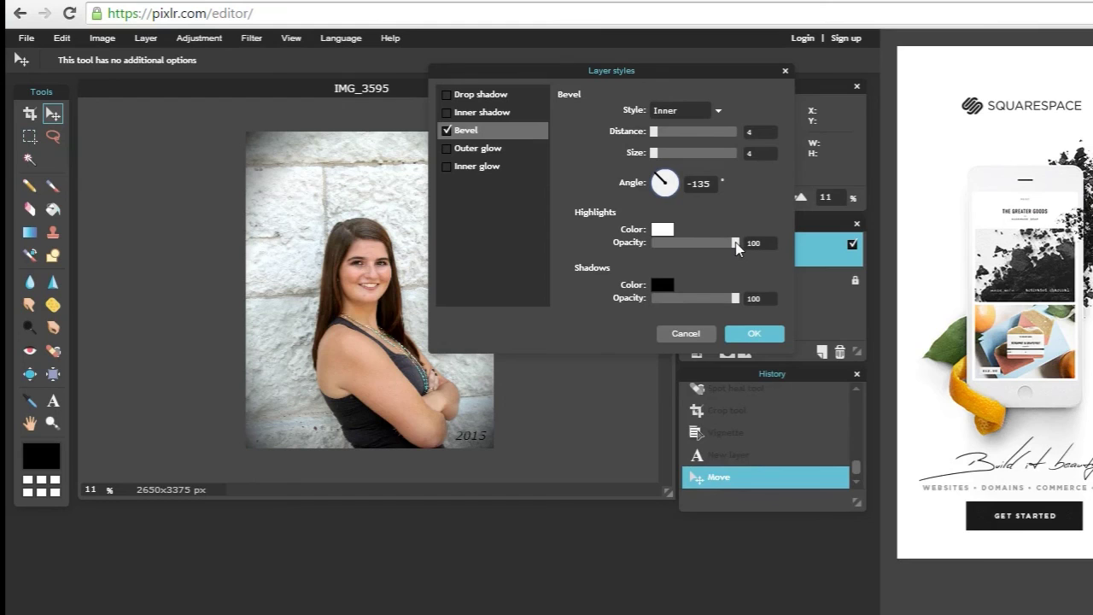
pyautogui.moveTo(735, 248)
pyautogui.mouseDown()
pyautogui.moveTo(690, 245)
pyautogui.moveTo(737, 245)
pyautogui.mouseUp()
pyautogui.click(685, 334)
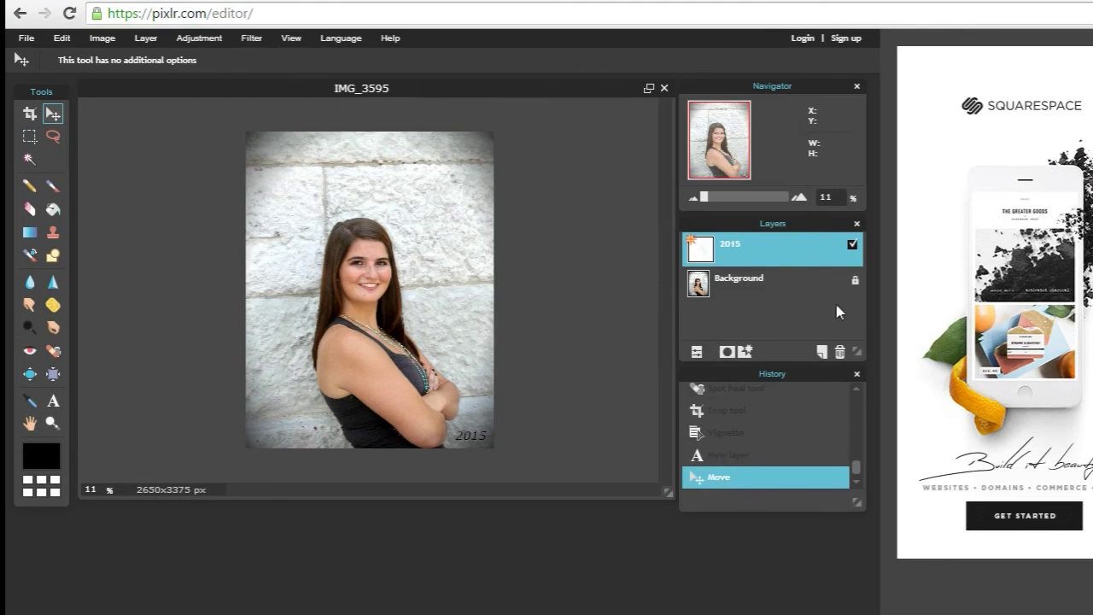
pyautogui.rightClick(766, 254)
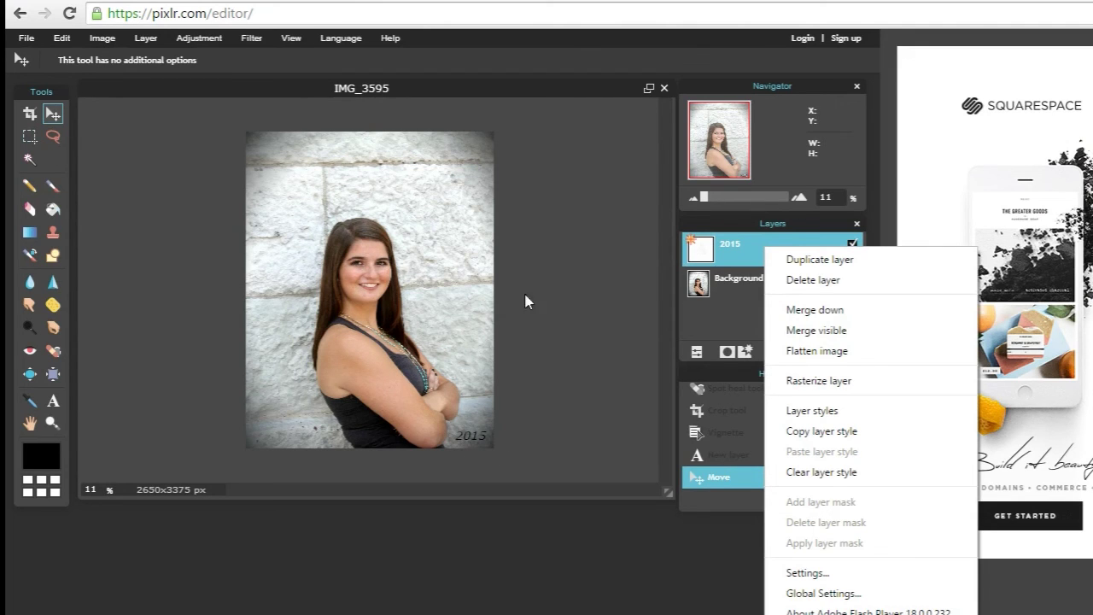
pyautogui.click(597, 298)
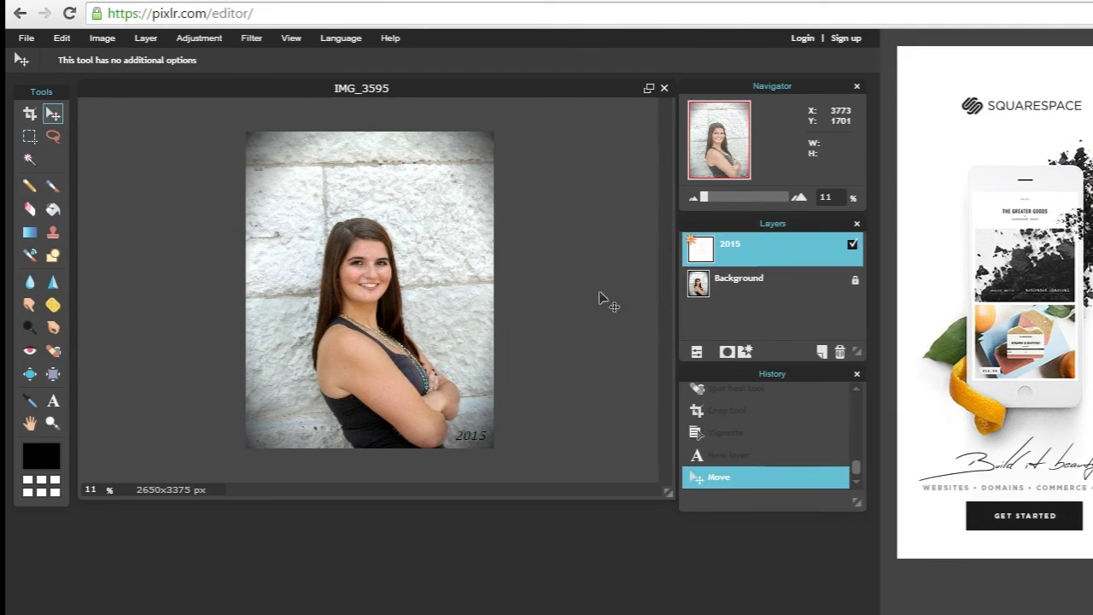
# Append -edit-pixlr-1 to the file name and set the JPEG quality to 100
pyautogui.click(26, 38)
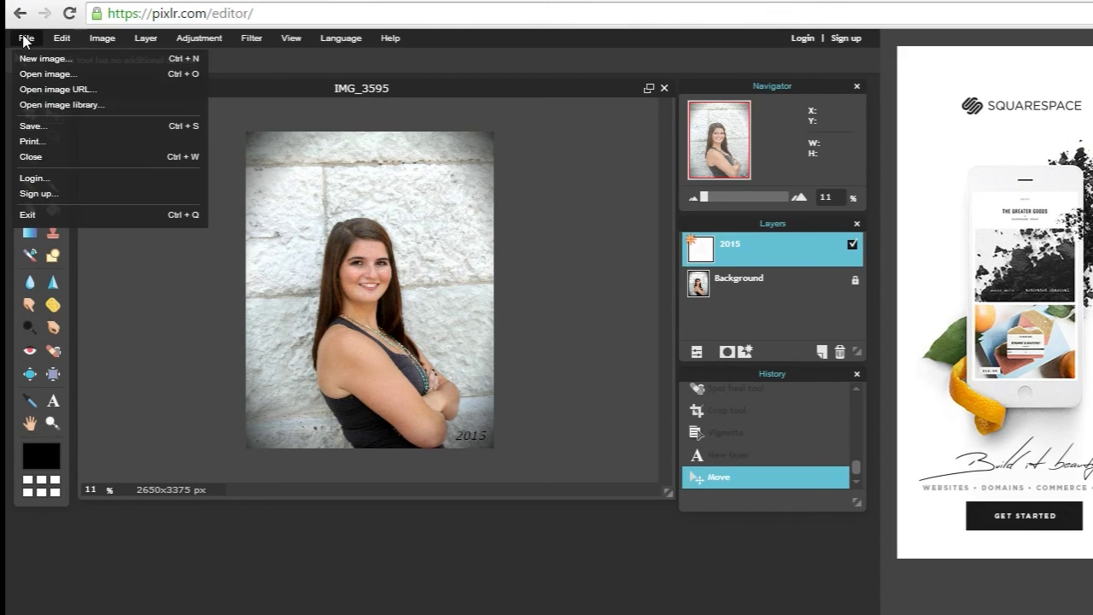
pyautogui.click(31, 130)
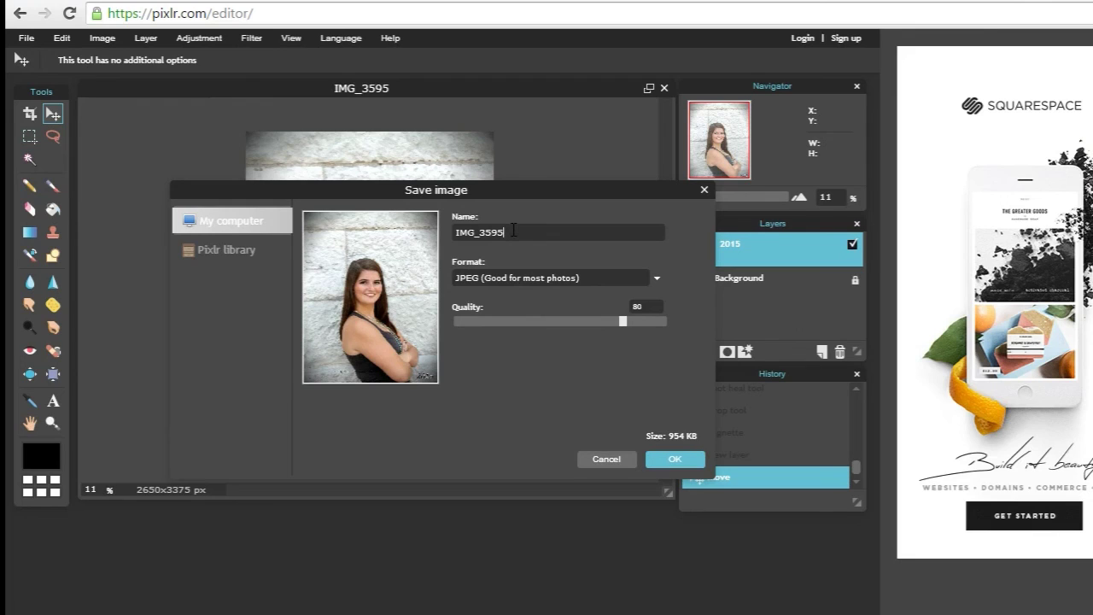
pyautogui.write('-edit-pixlr-1')
pyautogui.moveTo(624, 321); pyautogui.dragTo(660, 322)
pyautogui.press('Return')
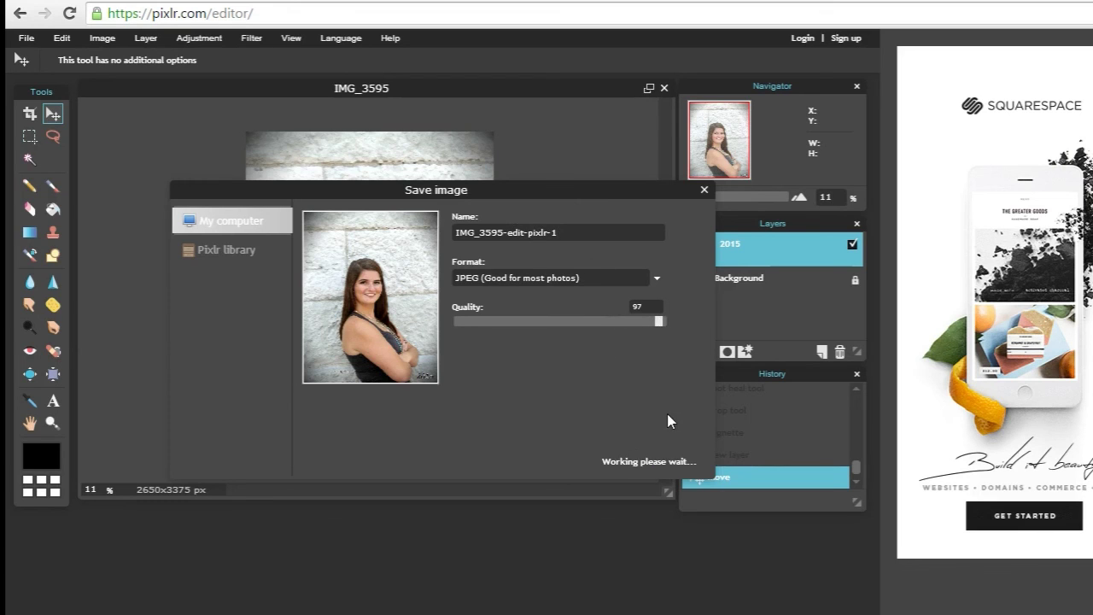
pyautogui.click(673, 322)
# Save IMG_3595-edit-pixlr-1.jpg into the scott folder
pyautogui.click(677, 461)
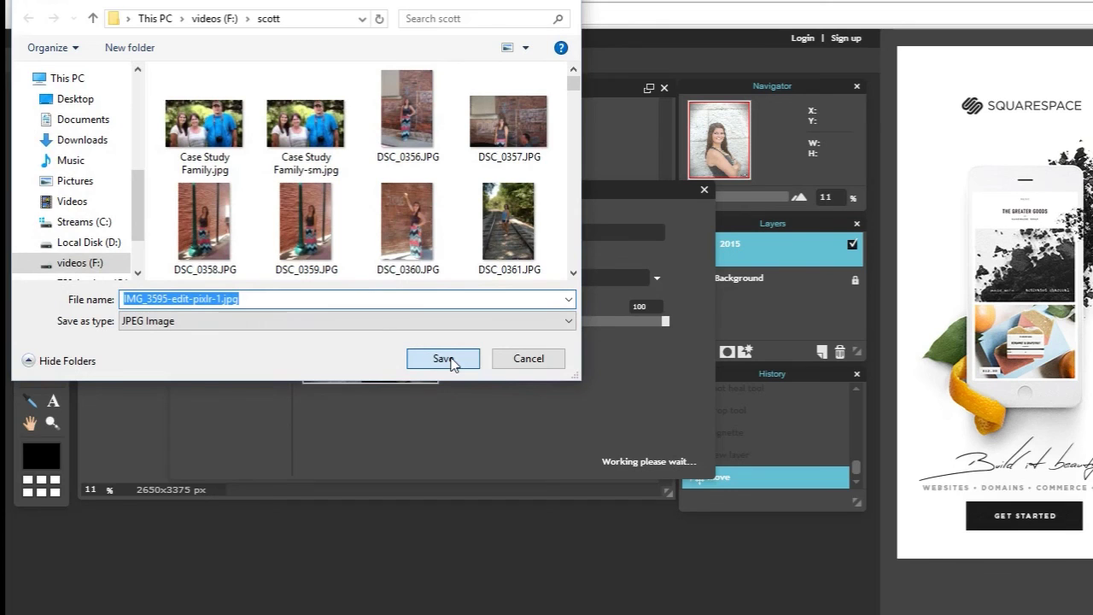
pyautogui.click(446, 359)
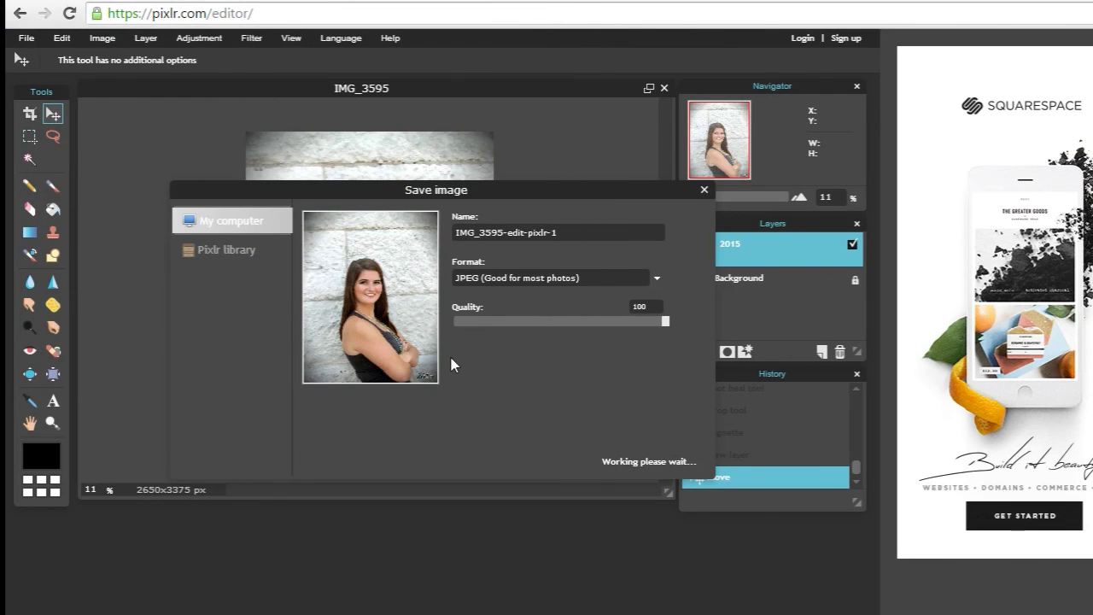